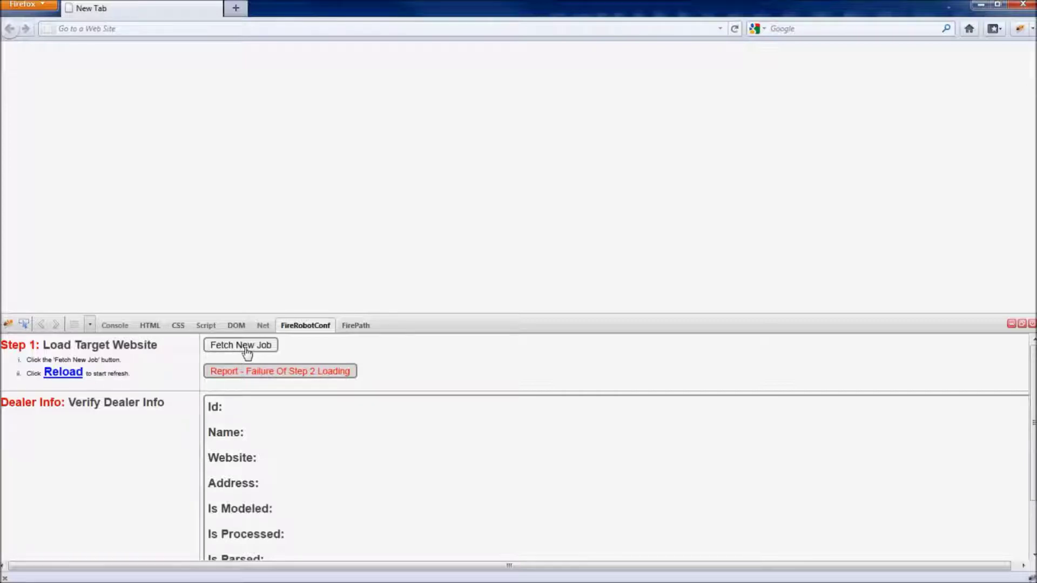
Fetch a new job and check its dealer ID, website and address against the loaded dealership site
click(247, 352)
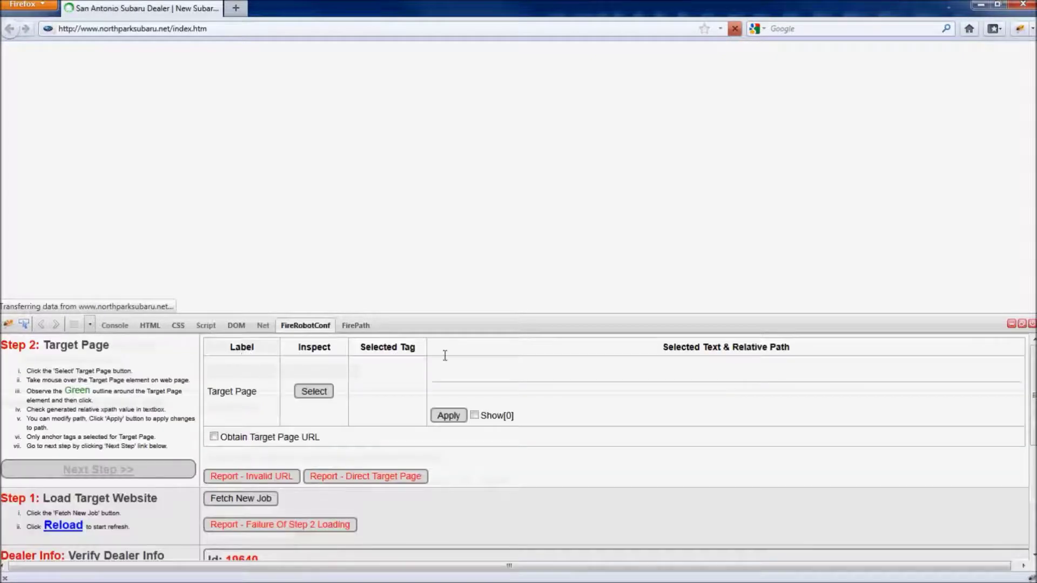
scroll(1032, 432, down, 3)
scroll(1031, 430, down, 2)
scroll(1032, 430, down, 1)
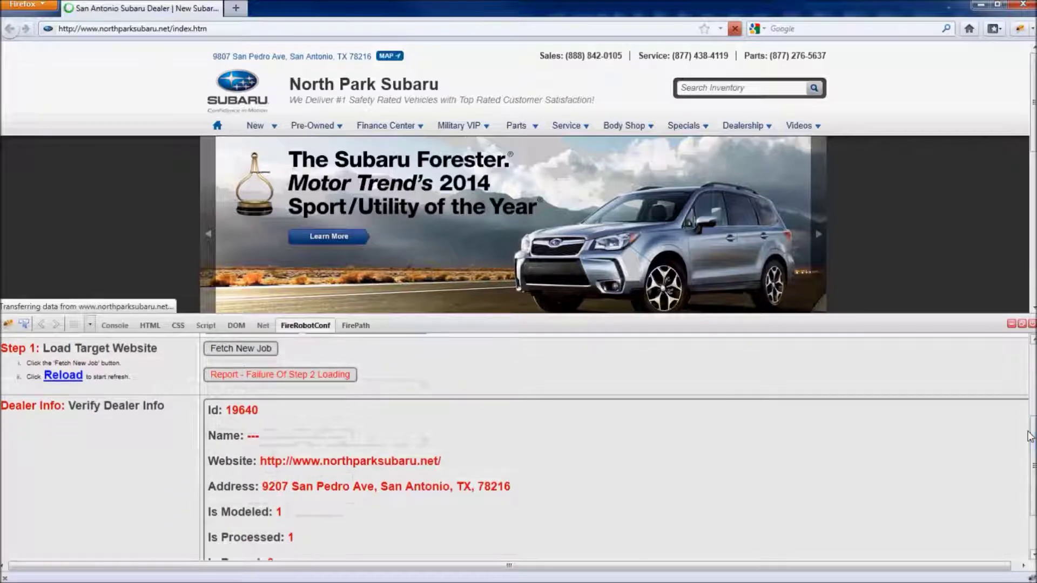
double_click(242, 410)
double_click(307, 462)
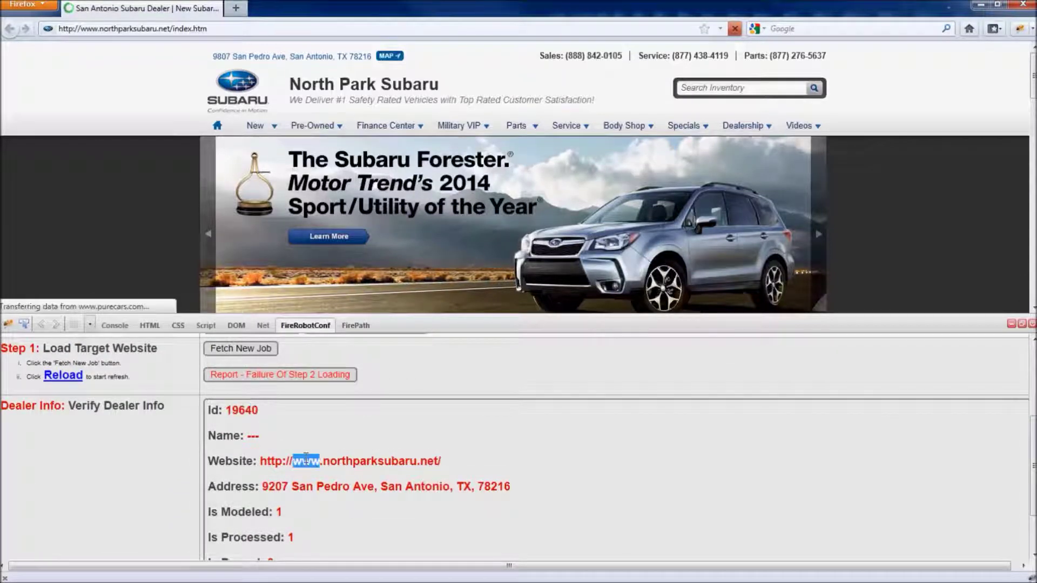
drag(1031, 71, 1030, 81)
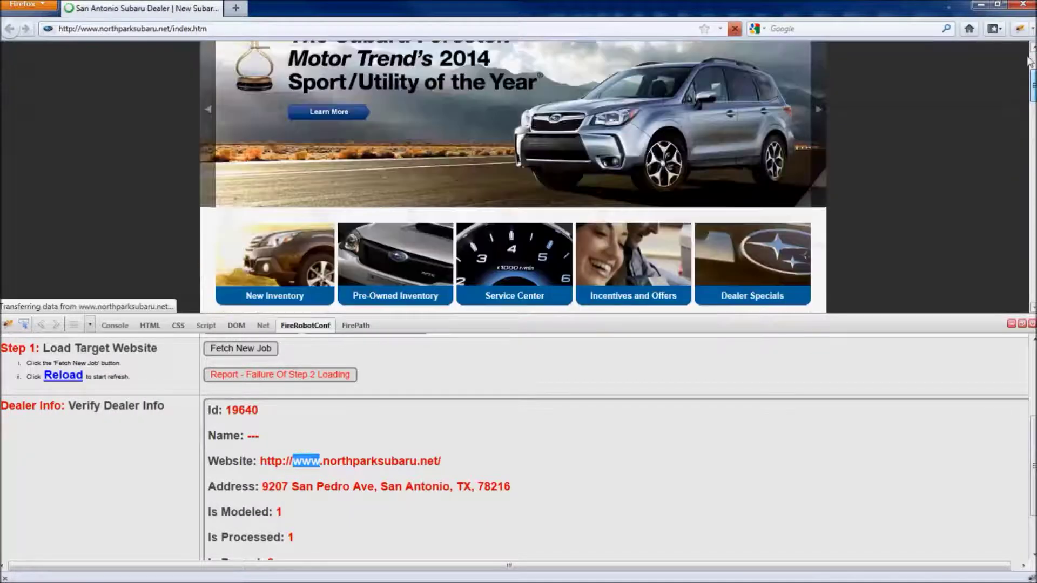
click(310, 413)
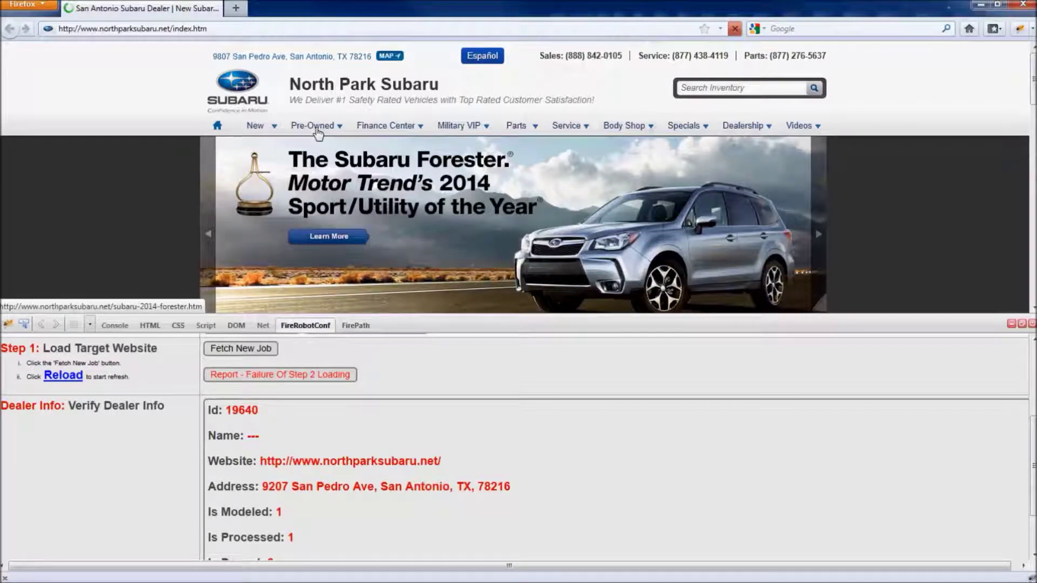
Set the Pre-Owned Inventory link in the site's Pre-Owned menu as the target page, checking its match, and follow it
mouse_move(319, 129)
click(330, 148)
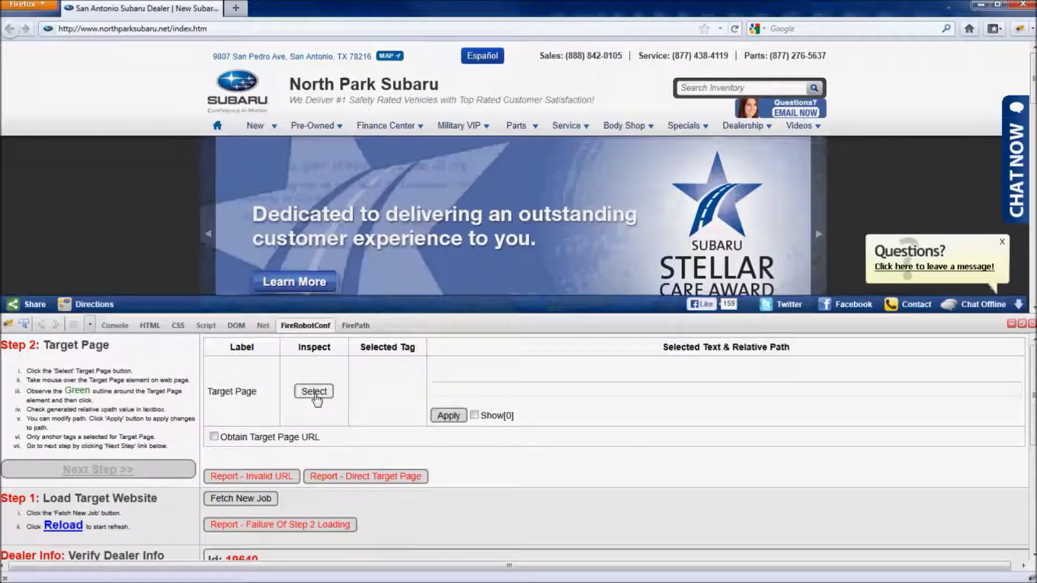
click(315, 396)
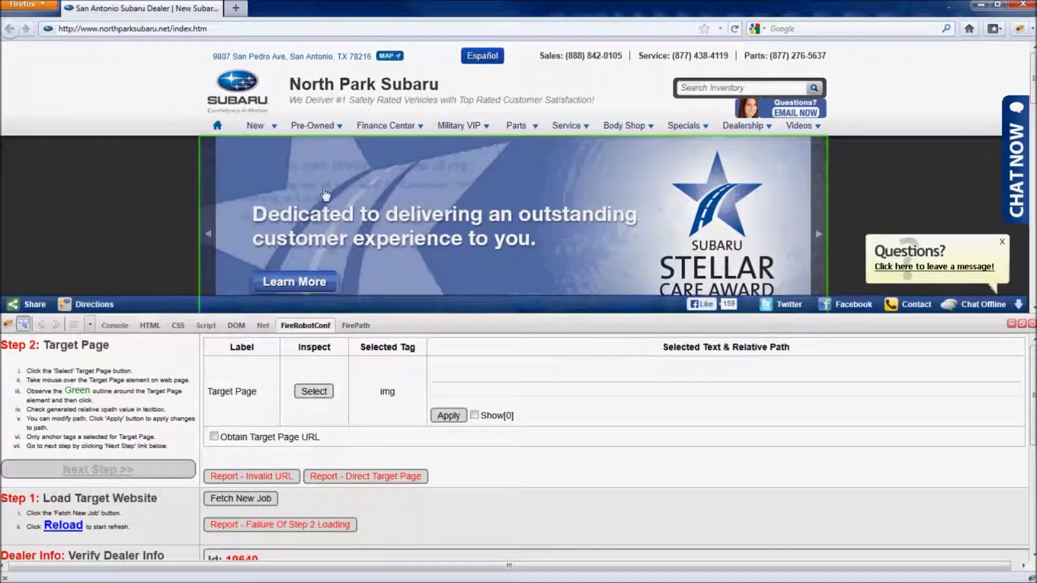
mouse_move(324, 132)
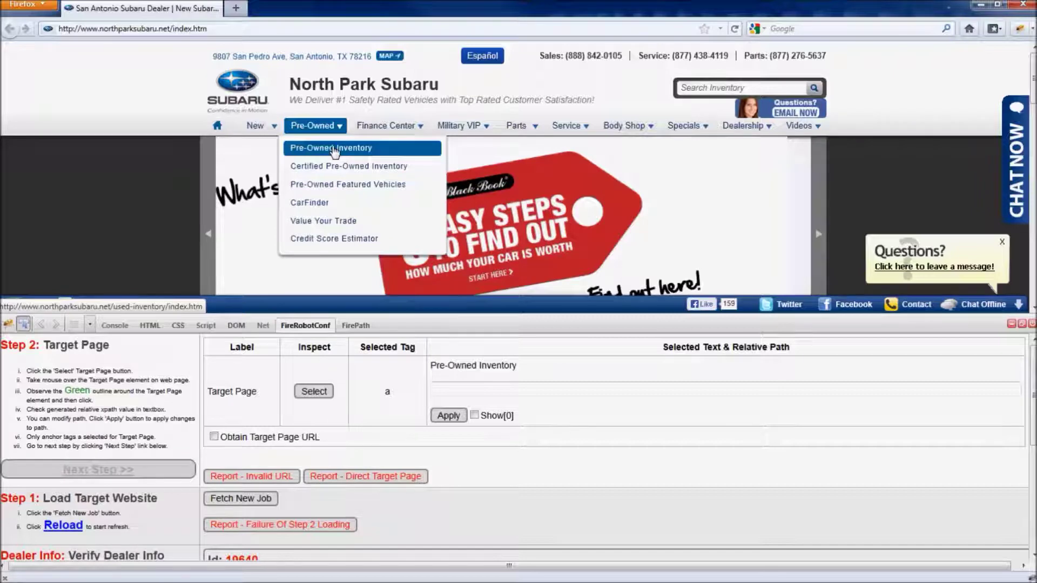
click(335, 151)
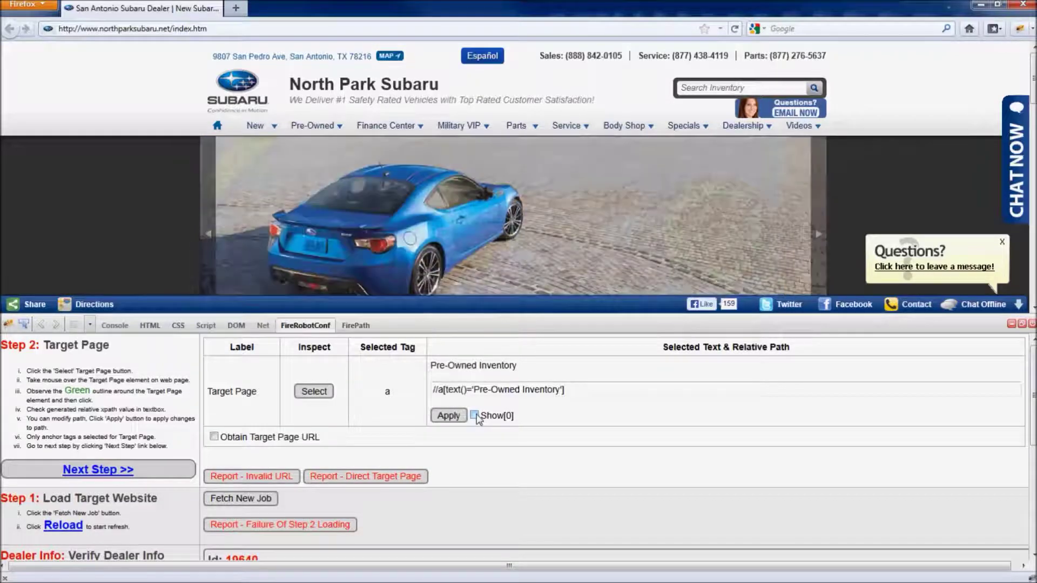
click(475, 415)
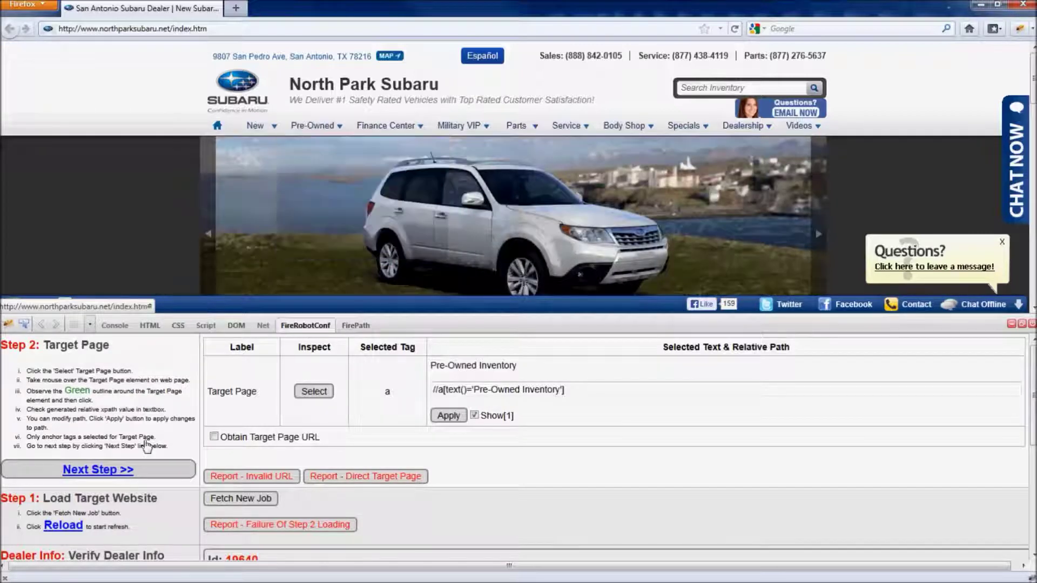
click(123, 469)
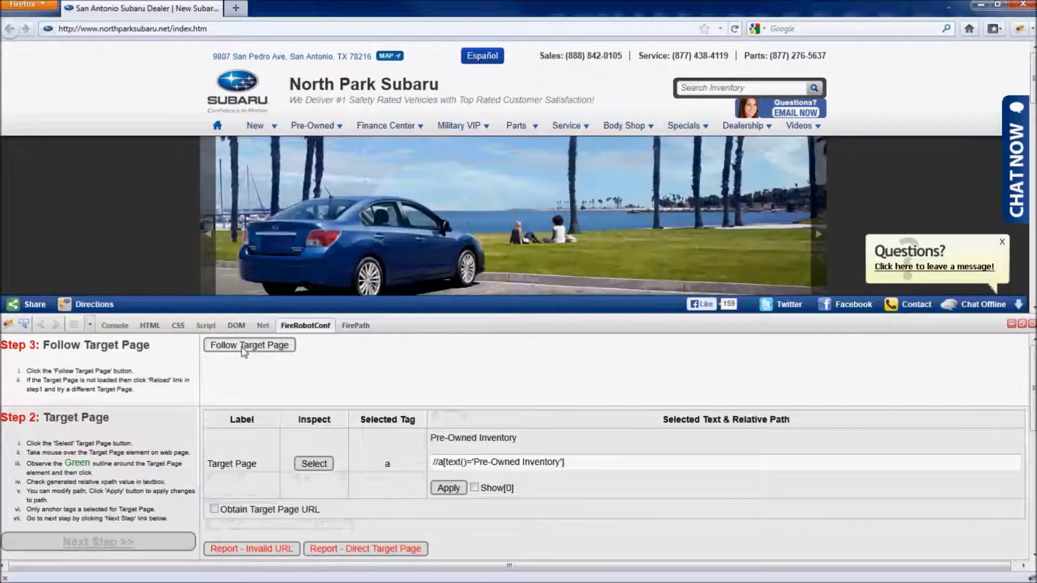
click(243, 350)
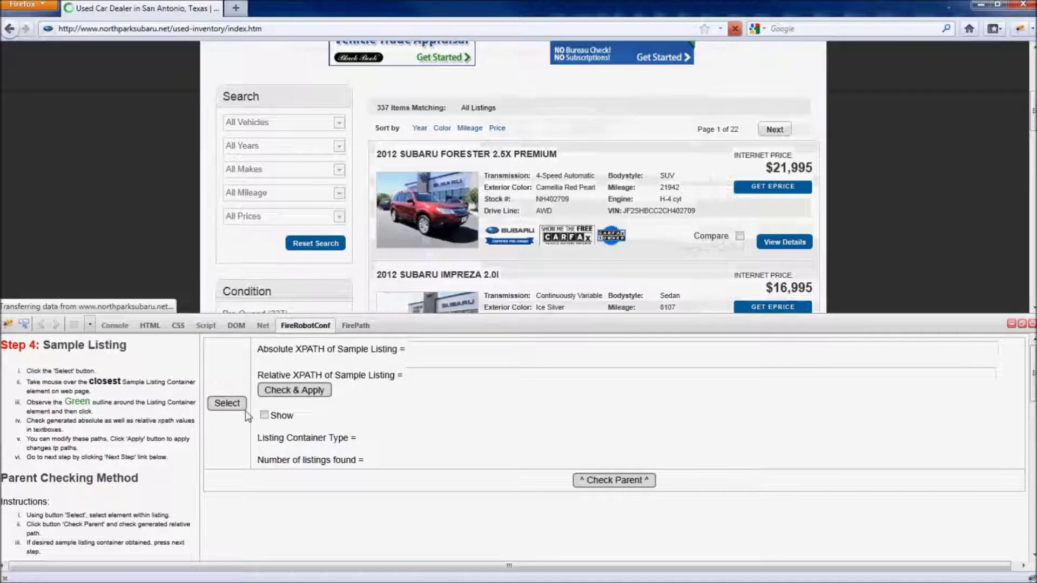
Capture the 2012 Subaru Forester 2.5X Premium listing container as the sample listing, check the matching listings, and proceed to choosing fields
click(227, 404)
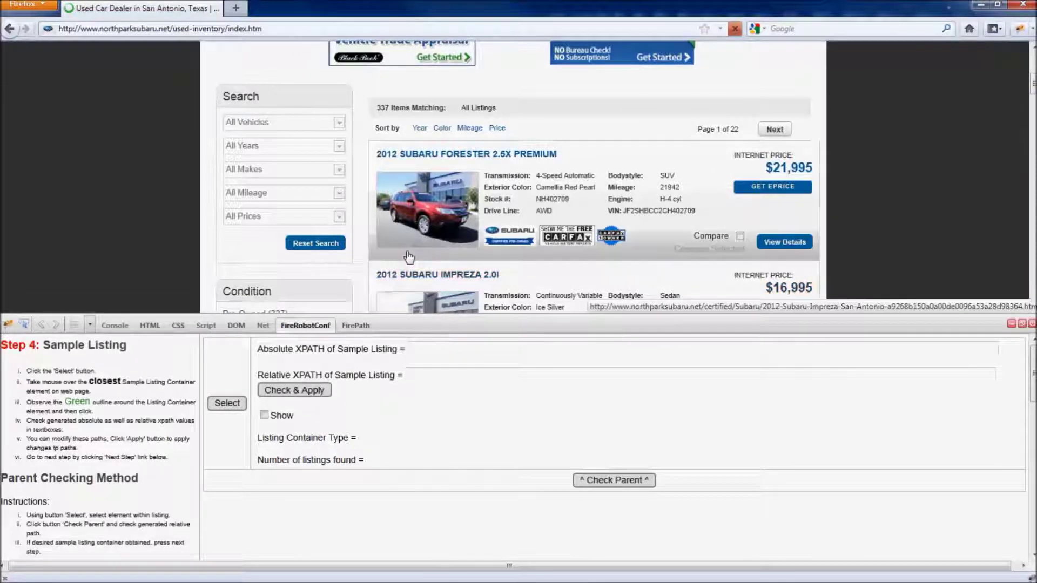
click(226, 404)
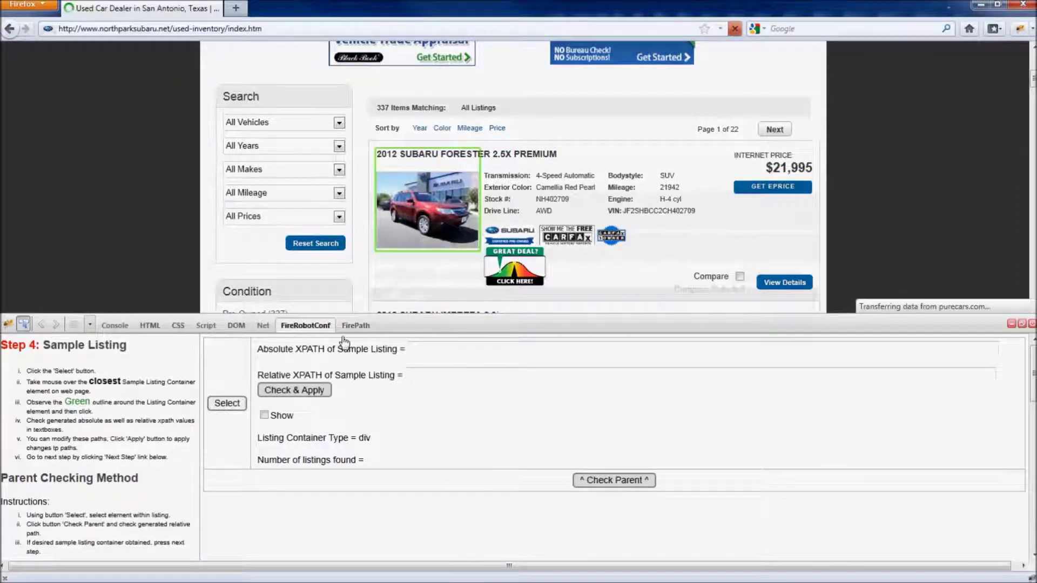
click(393, 296)
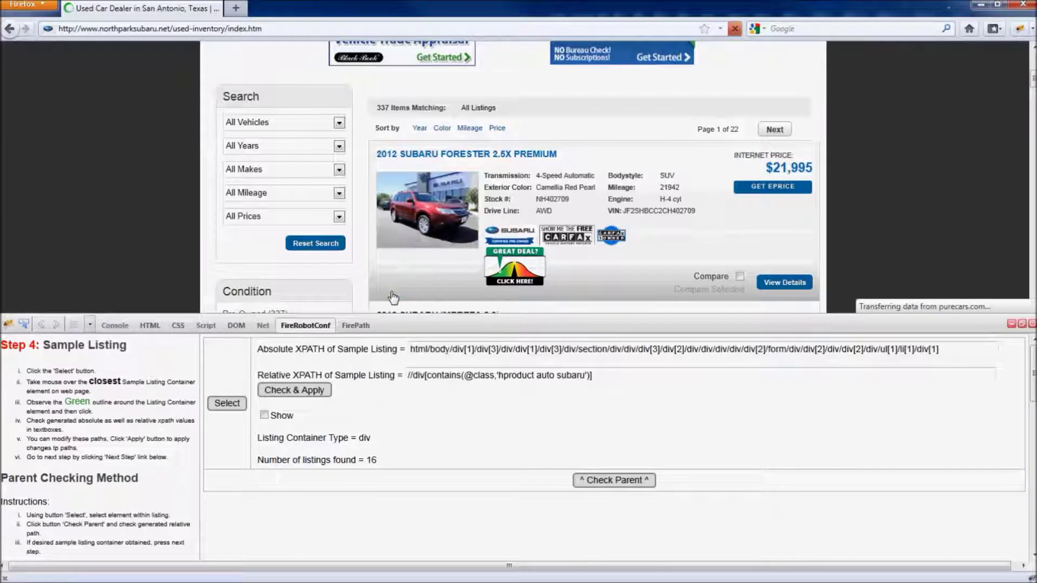
click(265, 415)
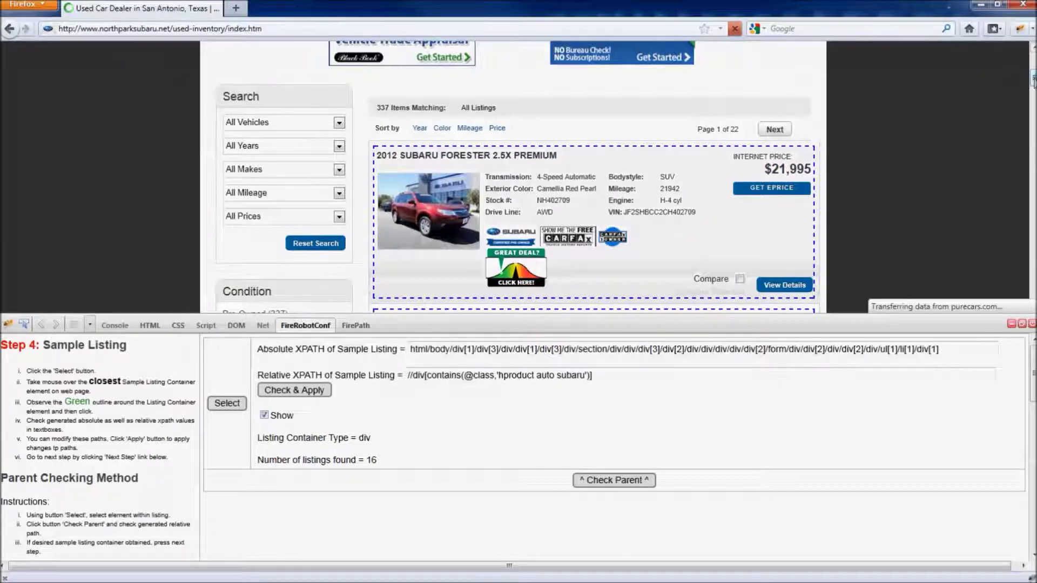
mouse_move(1033, 71)
mouse_down()
mouse_move(1034, 134)
mouse_move(1033, 67)
mouse_move(1033, 85)
mouse_up()
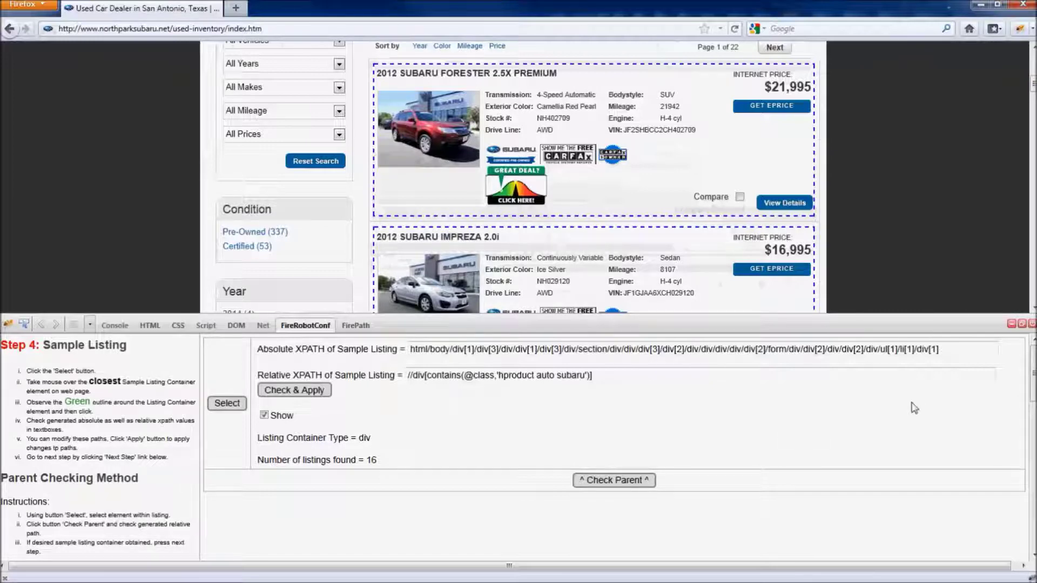
drag(1033, 373, 1033, 392)
click(157, 502)
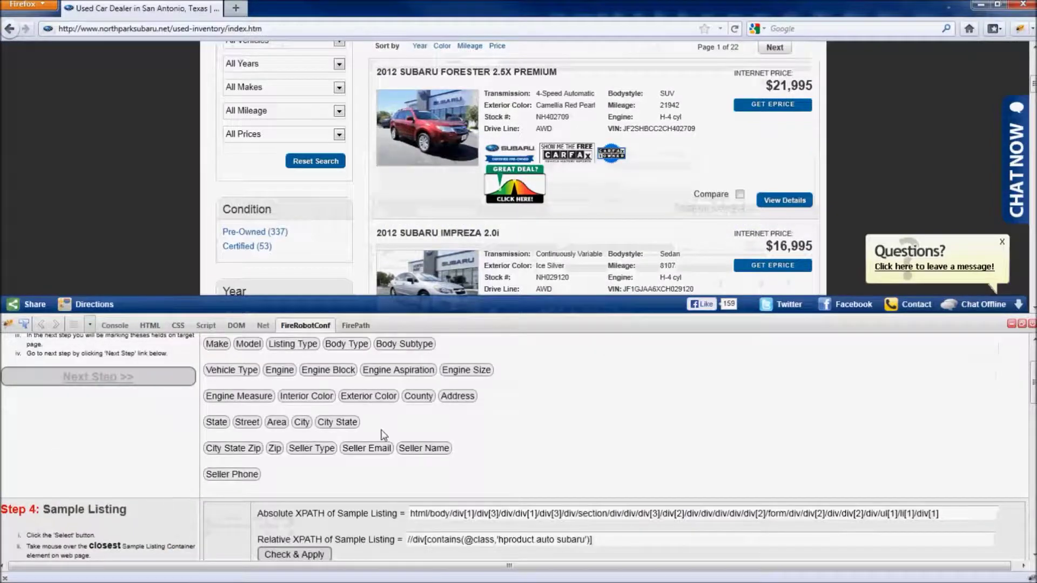
Choose the Heading, Photo, Price, Color, Vin and Stock No fields for the target page and proceed to field mapping
scroll(403, 454, up, 3)
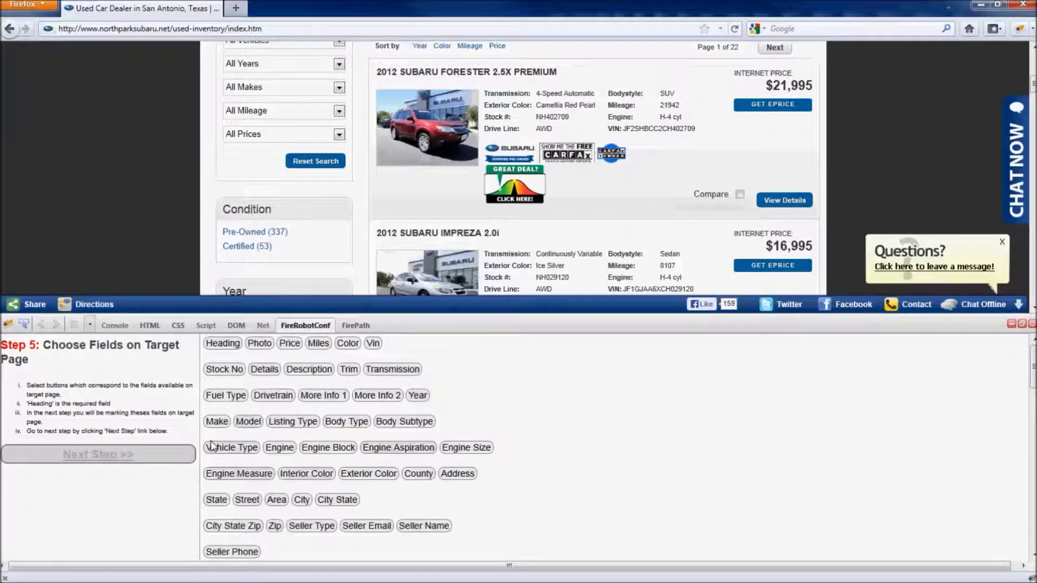
click(230, 344)
click(259, 345)
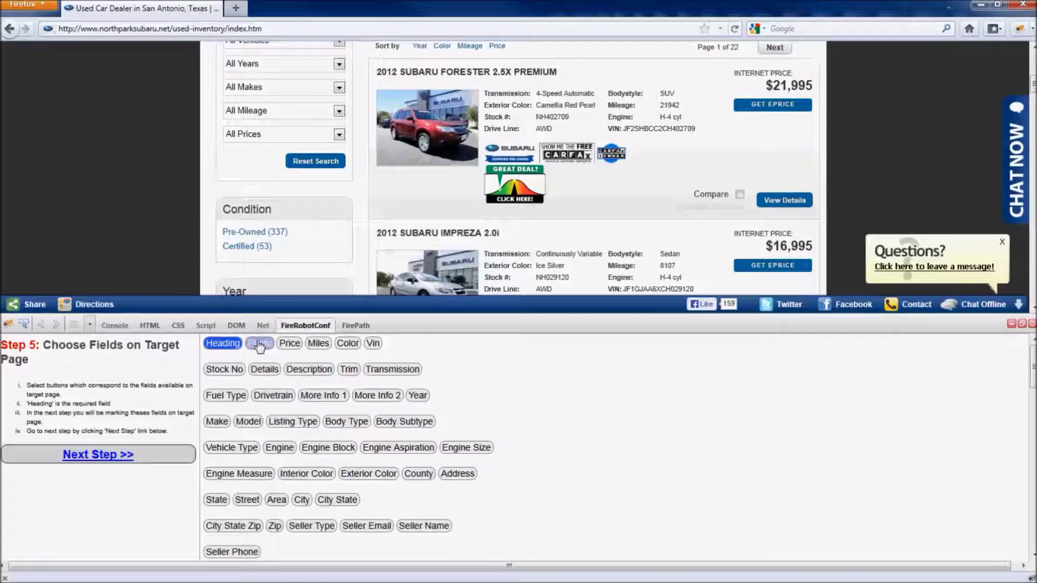
click(289, 345)
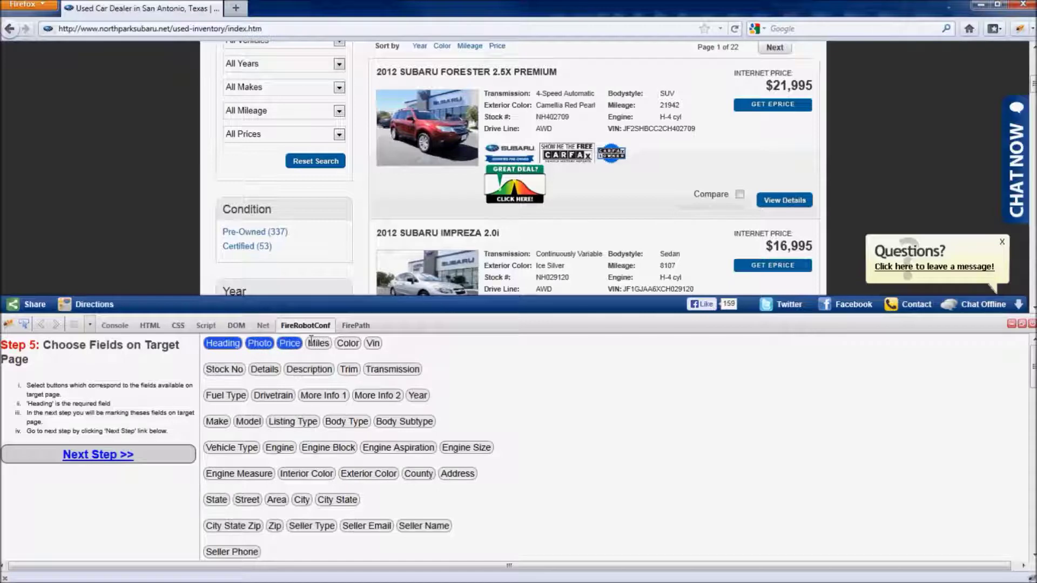
click(348, 345)
click(373, 344)
click(226, 372)
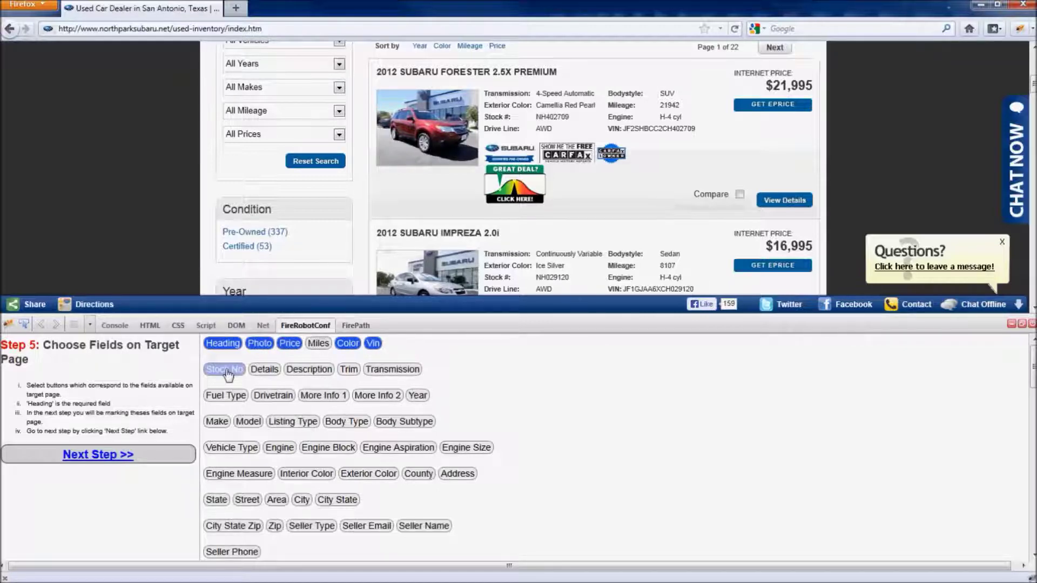
click(121, 458)
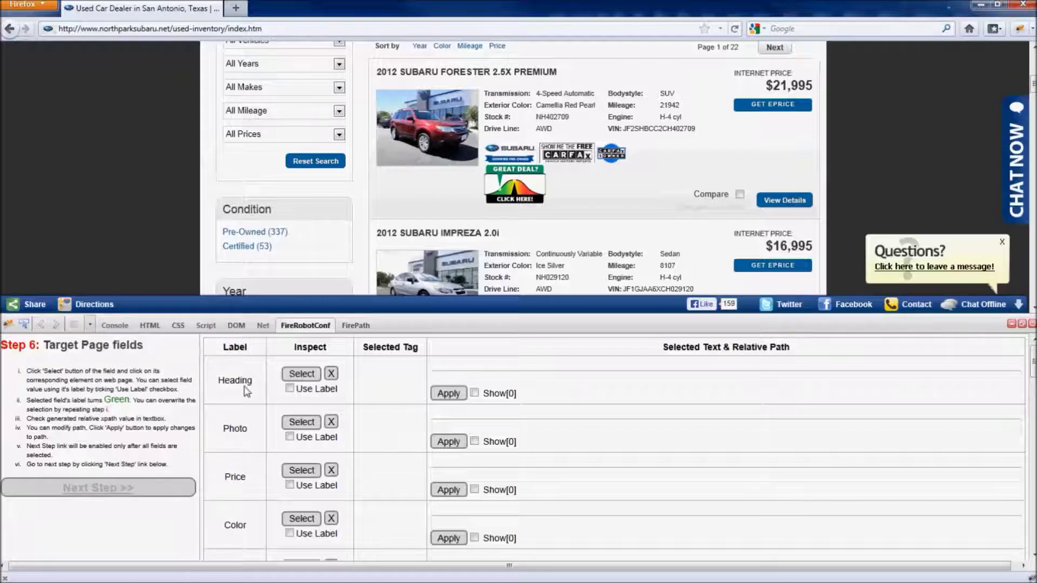
Map the Heading field to the 2012 Subaru Forester 2.5X Premium title link and check its matches on the page
click(301, 374)
click(503, 289)
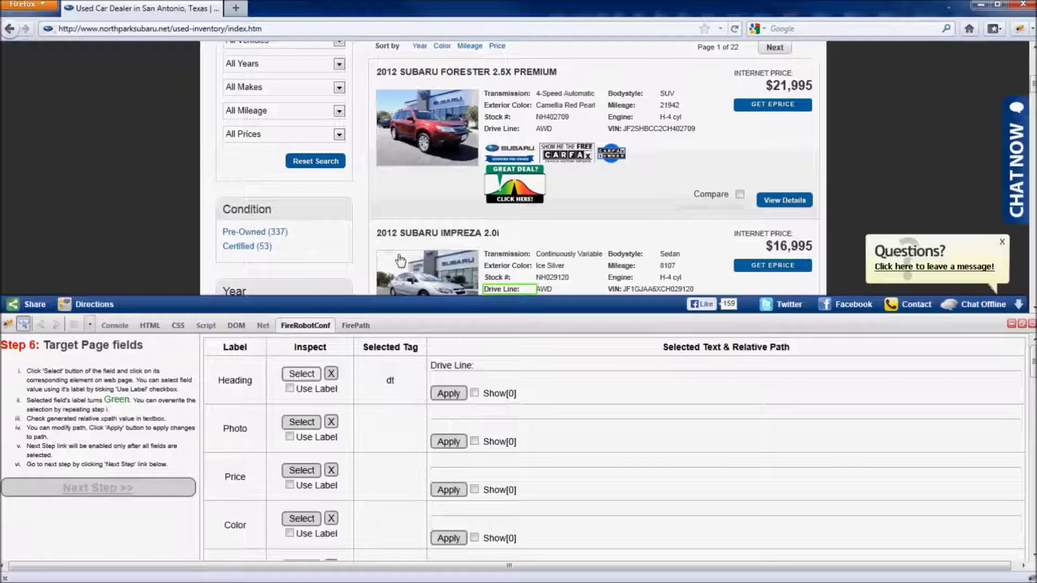
click(455, 73)
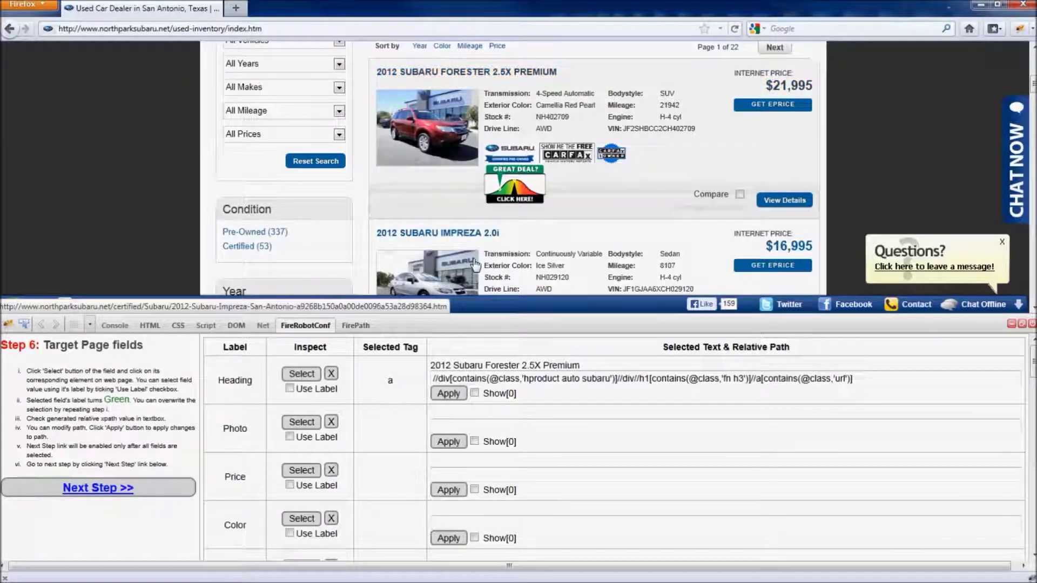
click(475, 394)
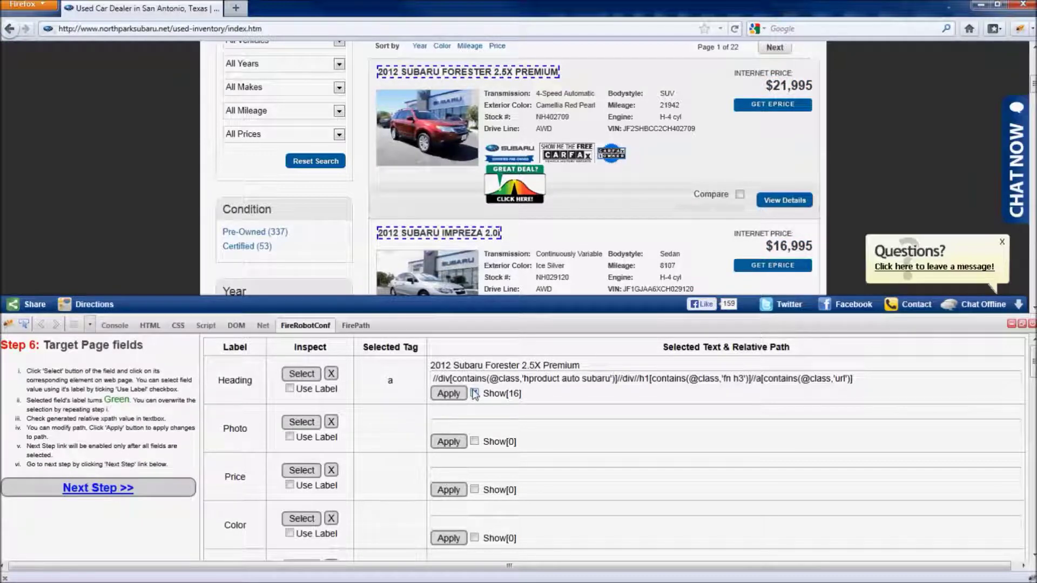
Map the Photo field to the first listing's thumbnail image and check its matches on the page
click(302, 428)
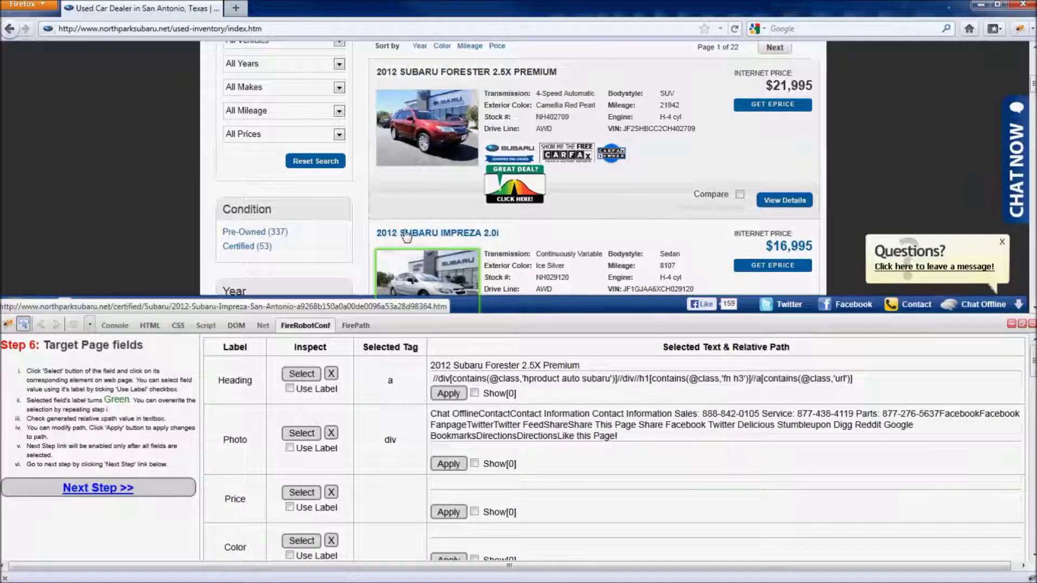
click(416, 157)
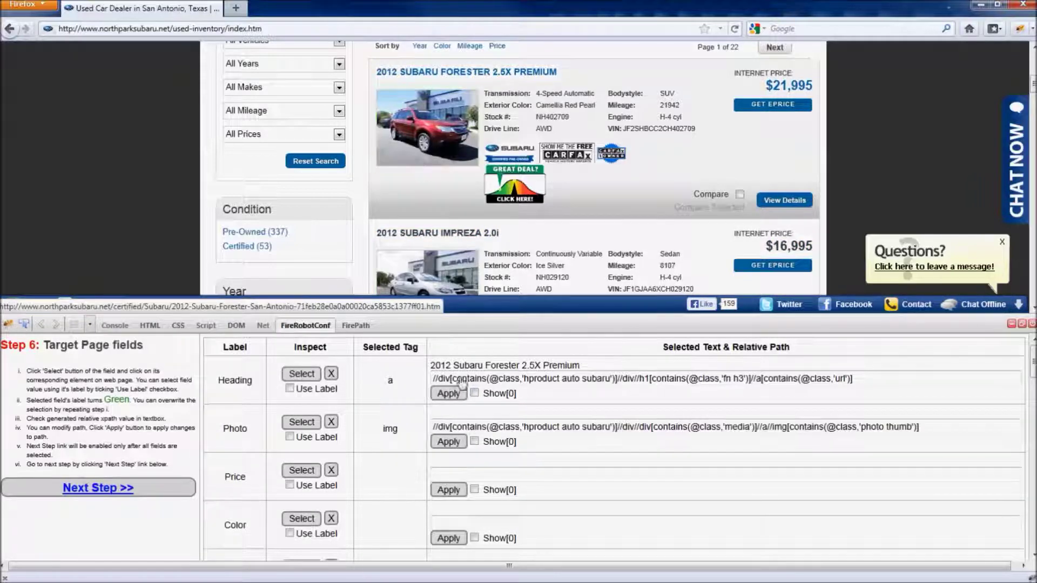
click(474, 442)
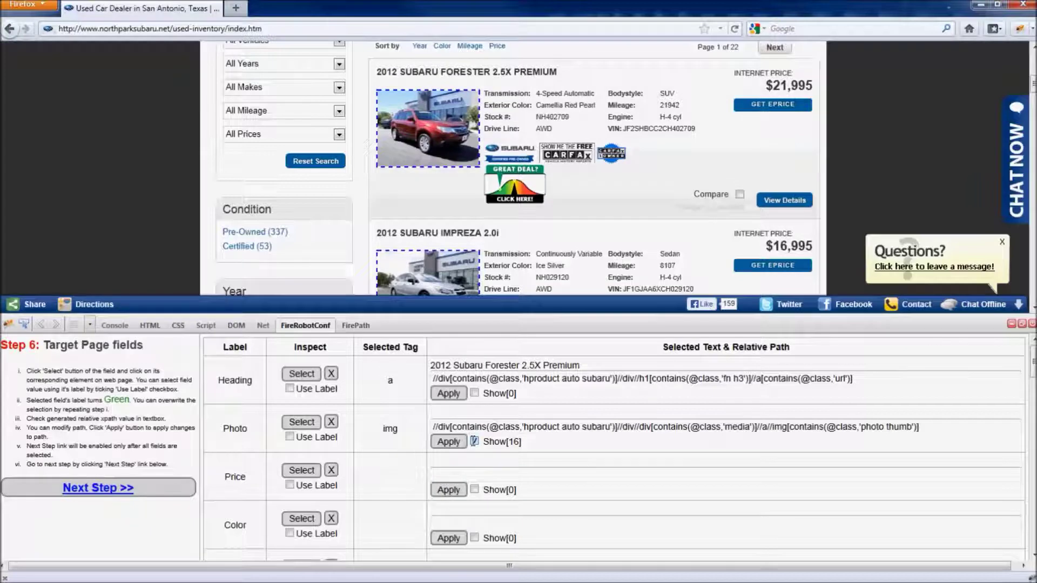
click(474, 441)
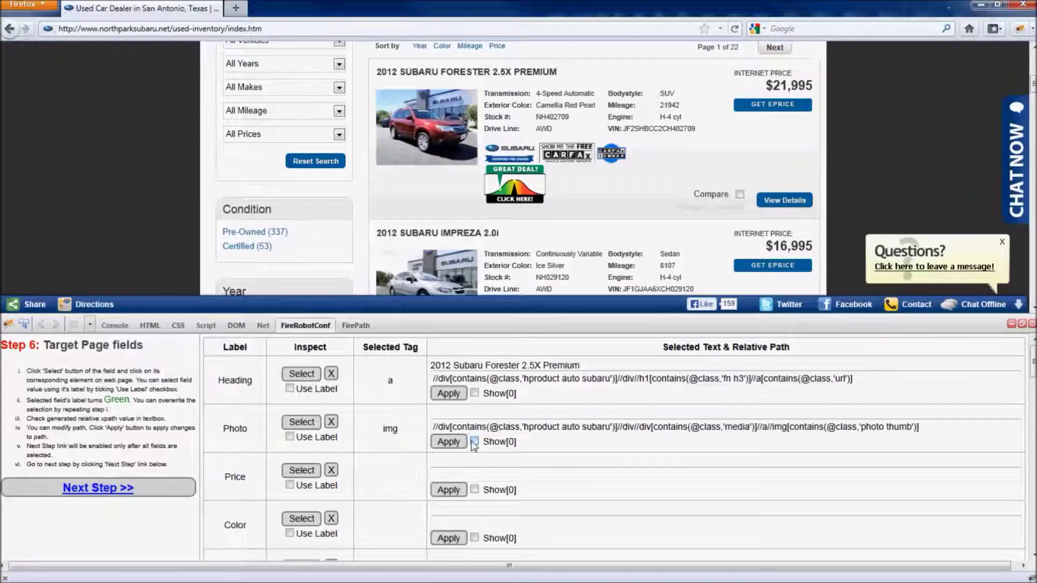
Map the Price field to the first listing's internet price and check the highlighted matches down the listings page
click(307, 472)
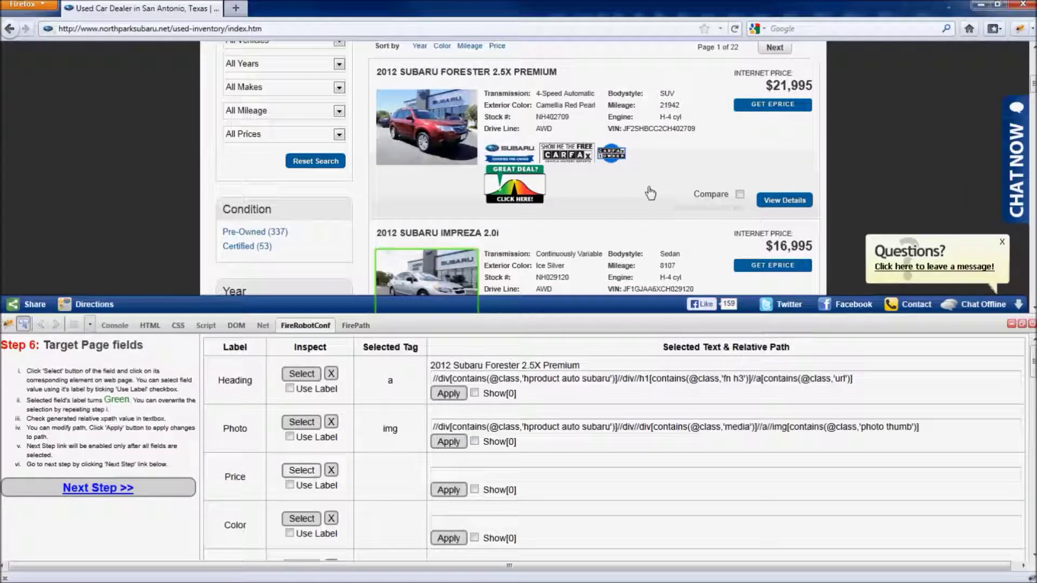
click(781, 87)
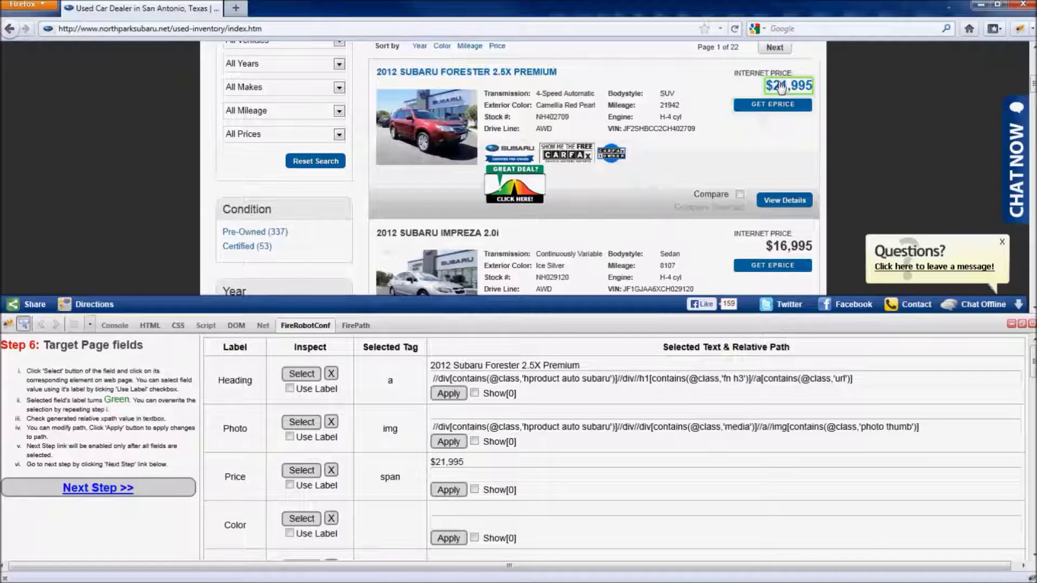
click(474, 490)
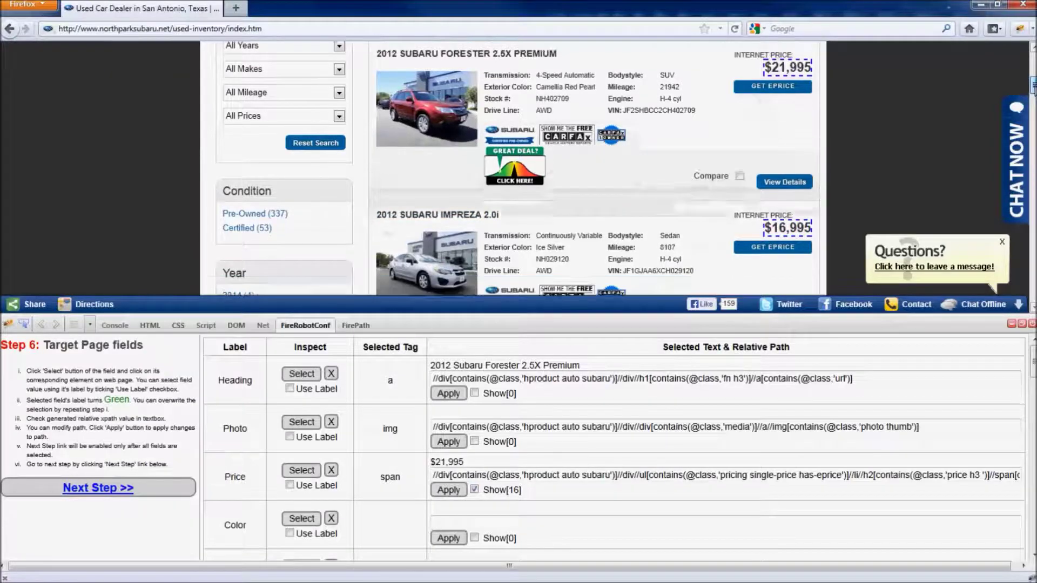
scroll(517, 169, down, 8)
scroll(517, 169, down, 15)
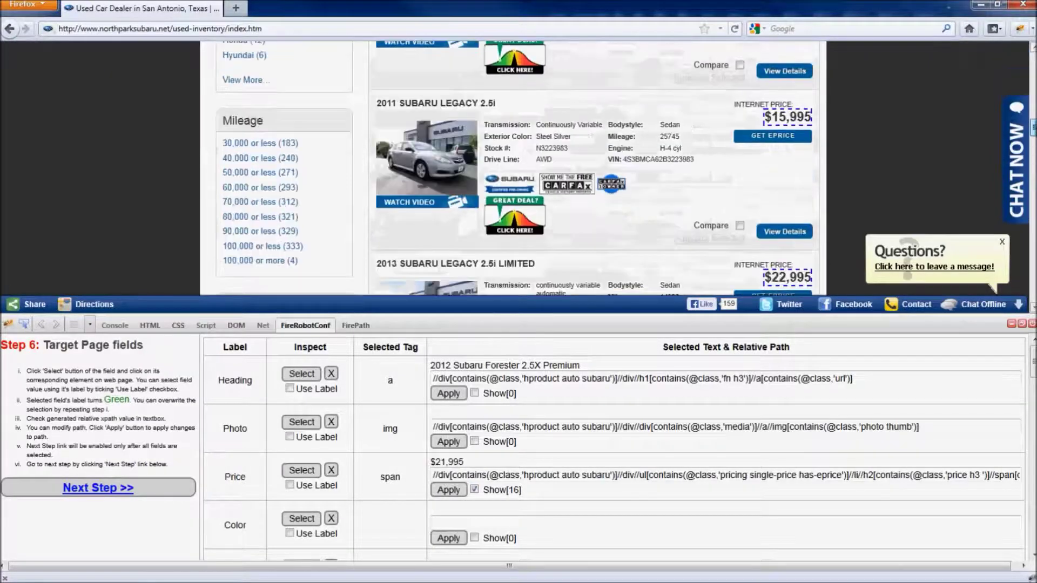
scroll(518, 170, down, 12)
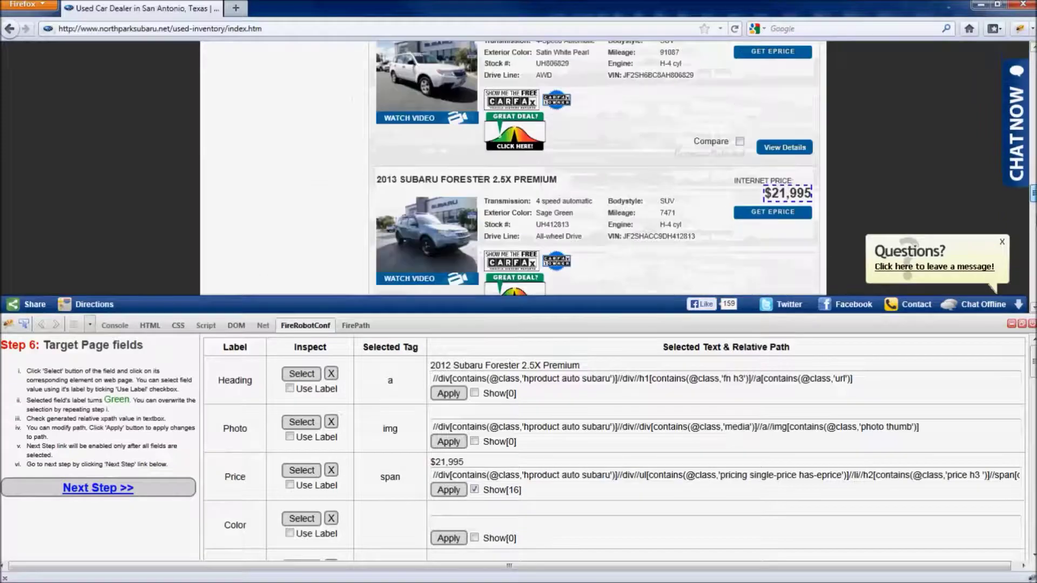
Map the Color field by label to the Exterior Color label of the first listing, the 2012 Subaru Forester 2.5X Premium
scroll(517, 169, down, 5)
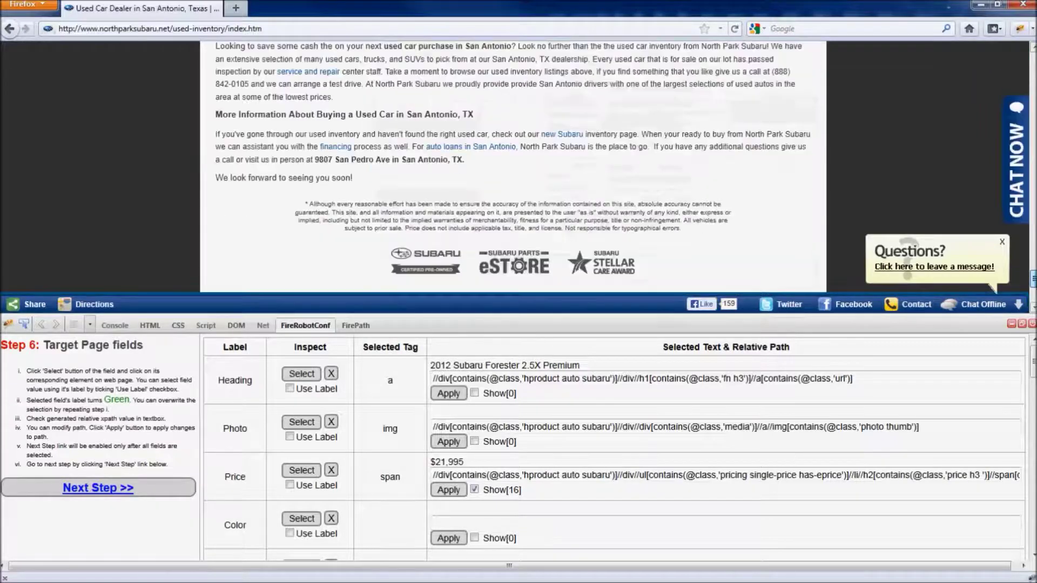
scroll(517, 169, up, 12)
scroll(518, 169, up, 8)
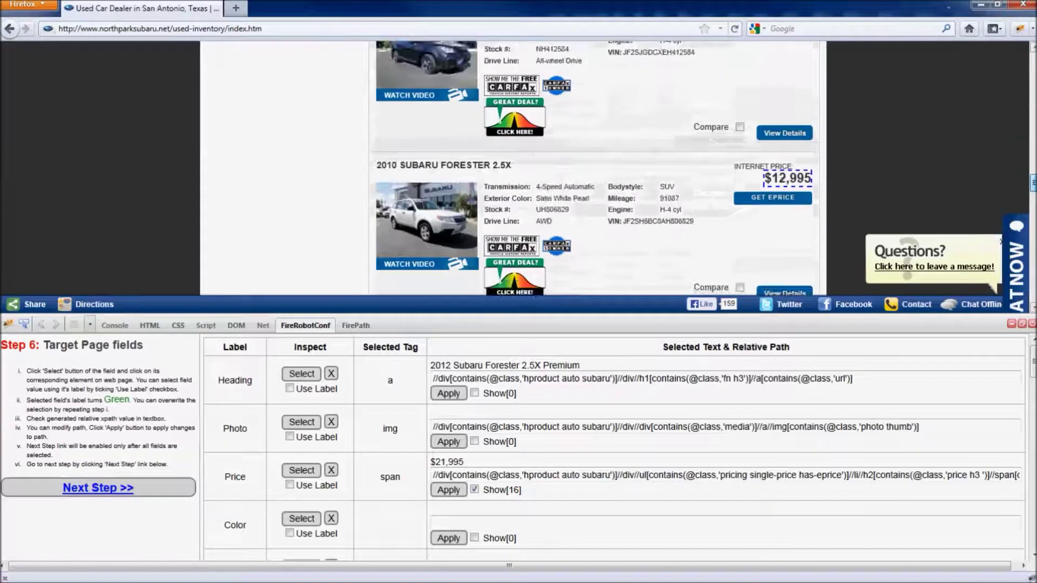
scroll(517, 169, up, 2)
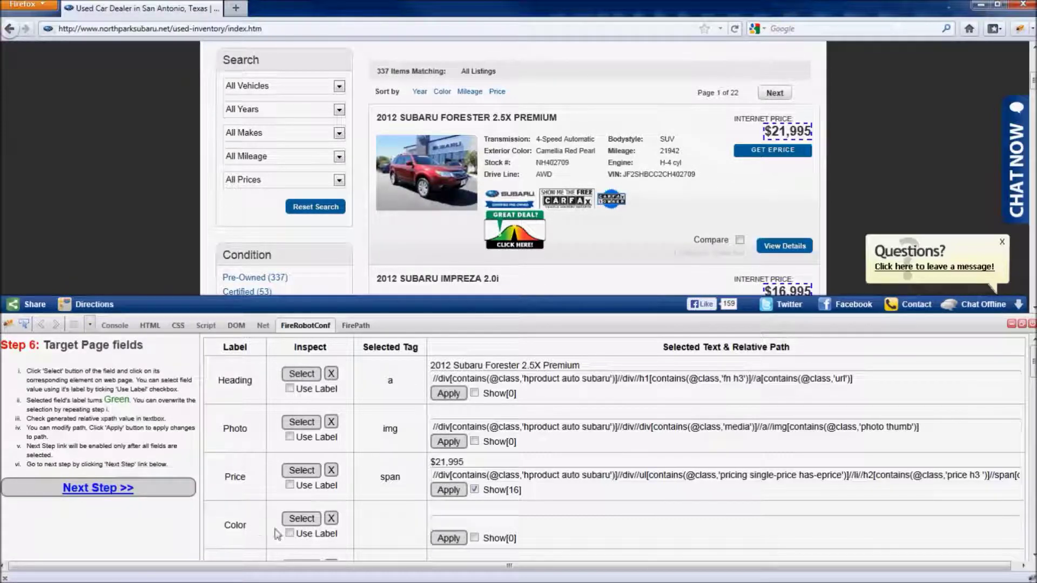
click(295, 535)
click(301, 520)
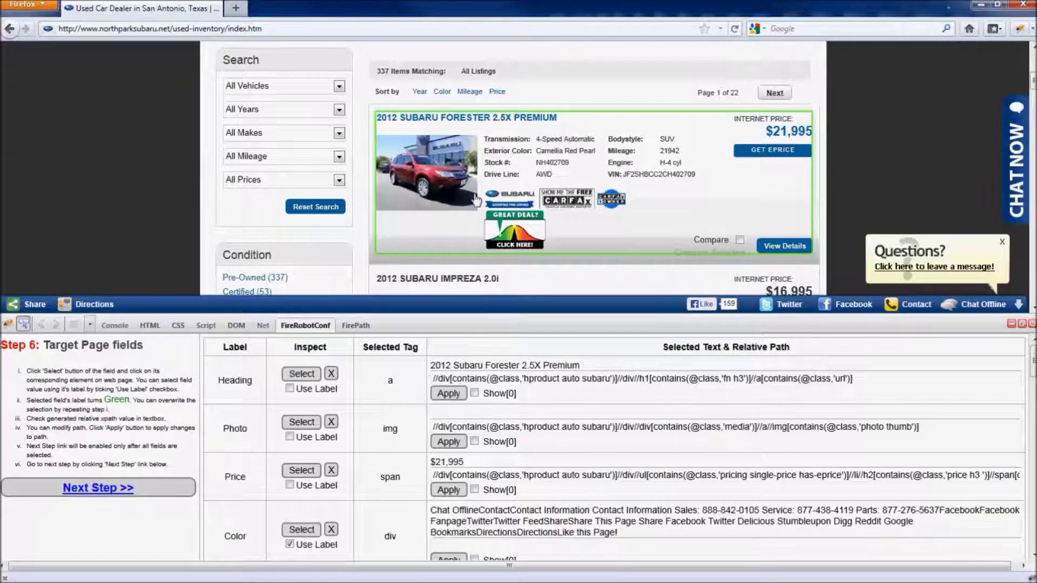
click(520, 155)
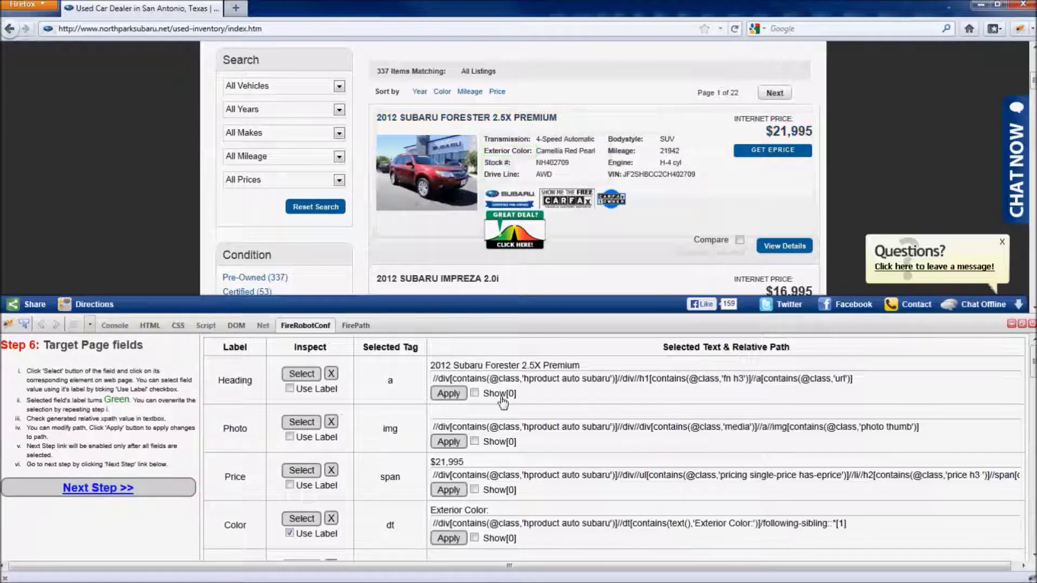
Map the Vin field by label to the first listing's VIN label and check the highlighted matches down the listings page
scroll(303, 495, down, 2)
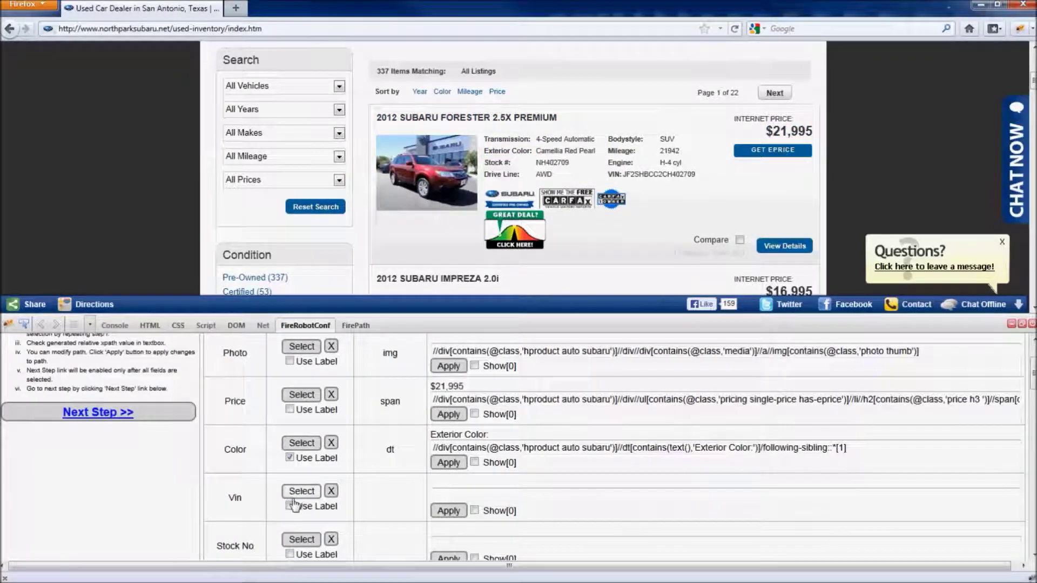
click(290, 506)
click(301, 491)
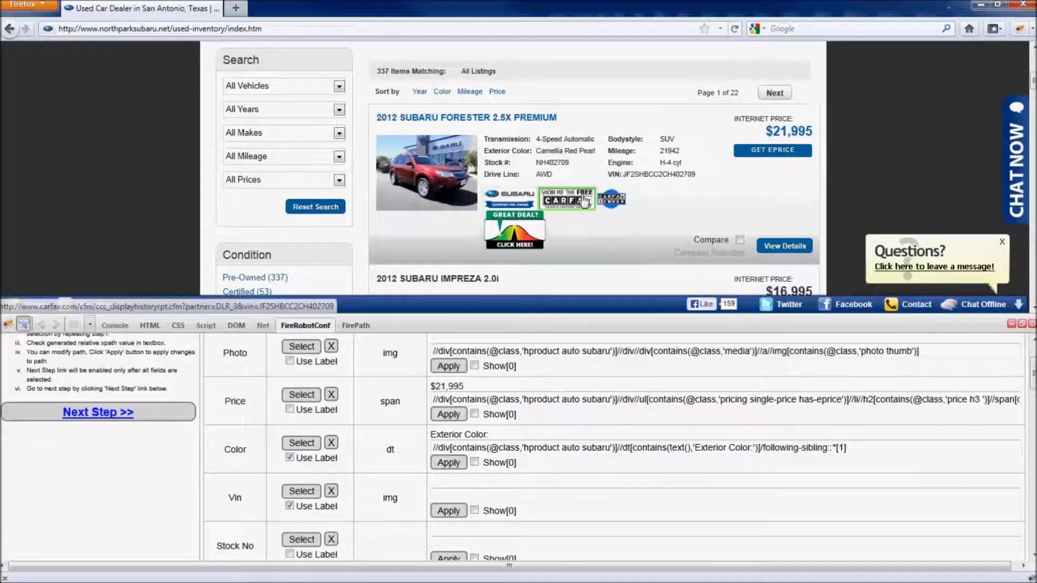
click(615, 178)
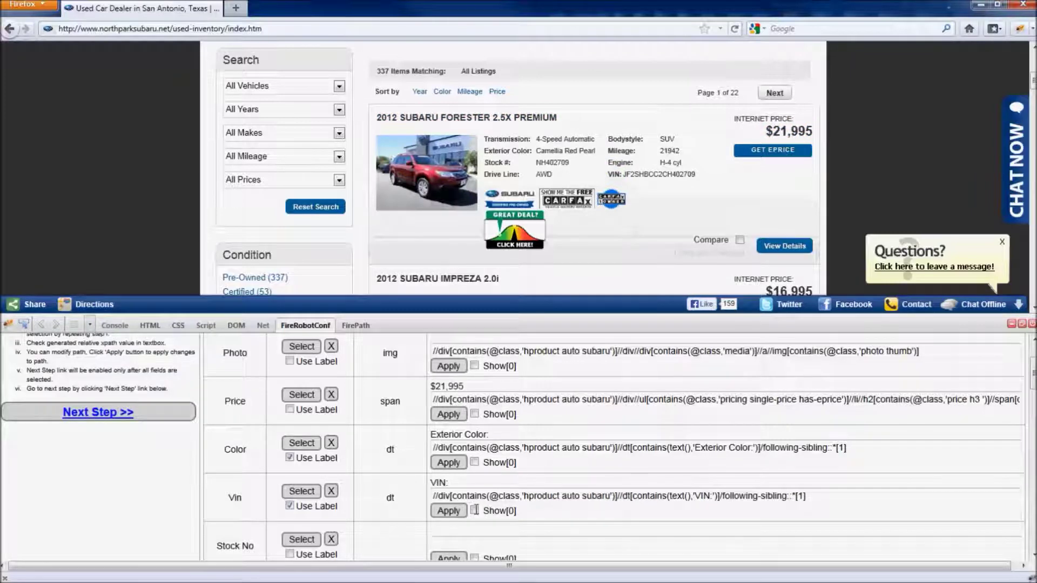
click(474, 509)
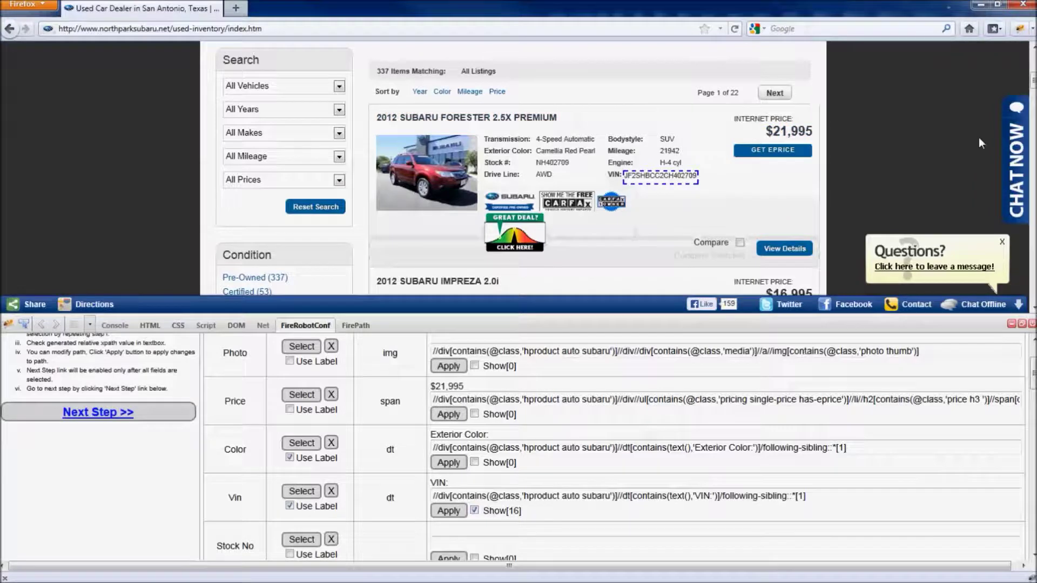
scroll(1032, 86, down, 2)
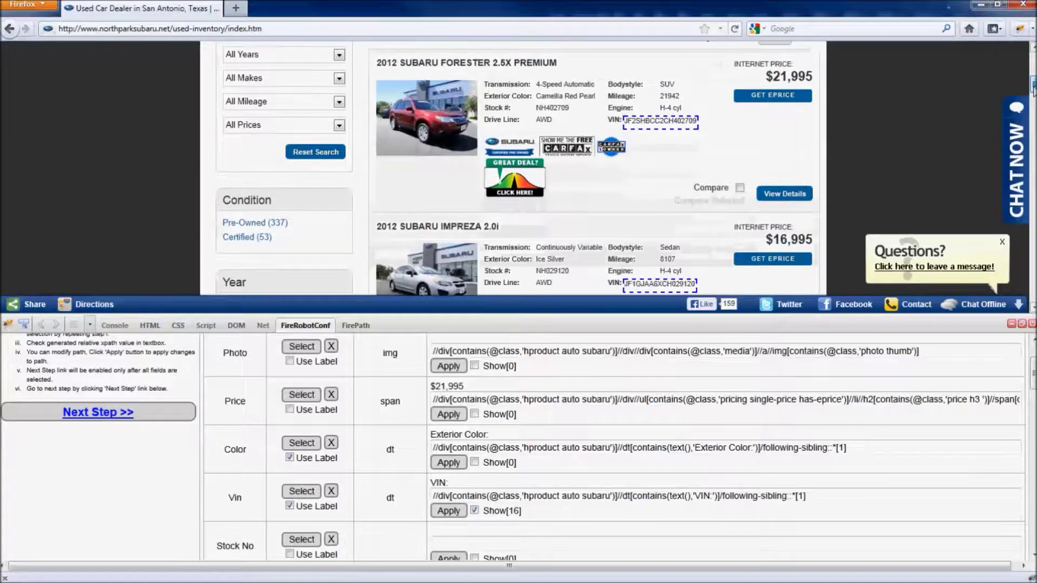
scroll(1033, 88, down, 6)
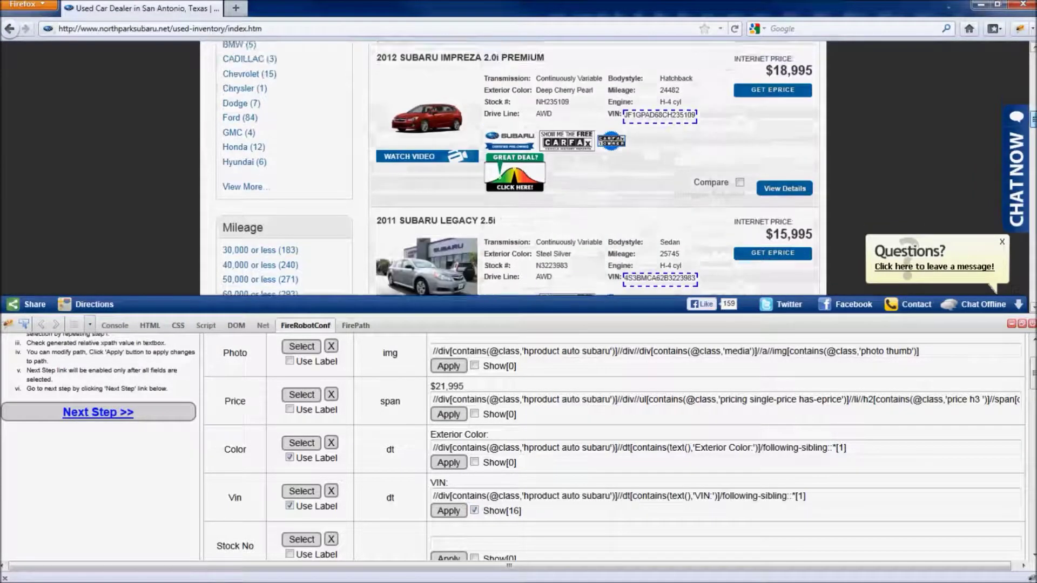
scroll(519, 168, up, 10)
Map the Stock No field by label to the first listing's Stock # label and proceed to the Next Page link step
scroll(519, 167, down, 4)
scroll(518, 167, down, 3)
click(291, 304)
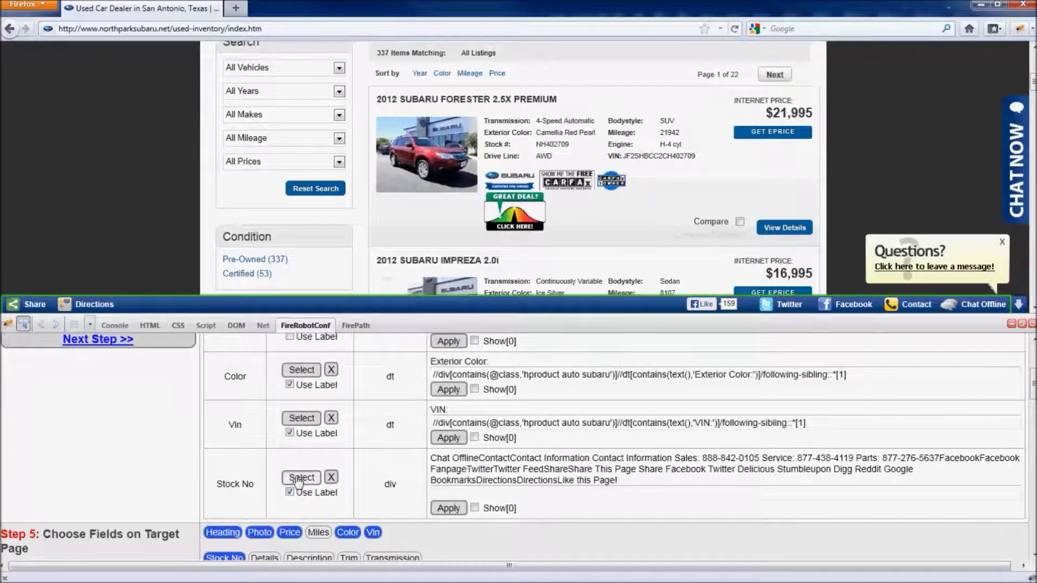
click(299, 477)
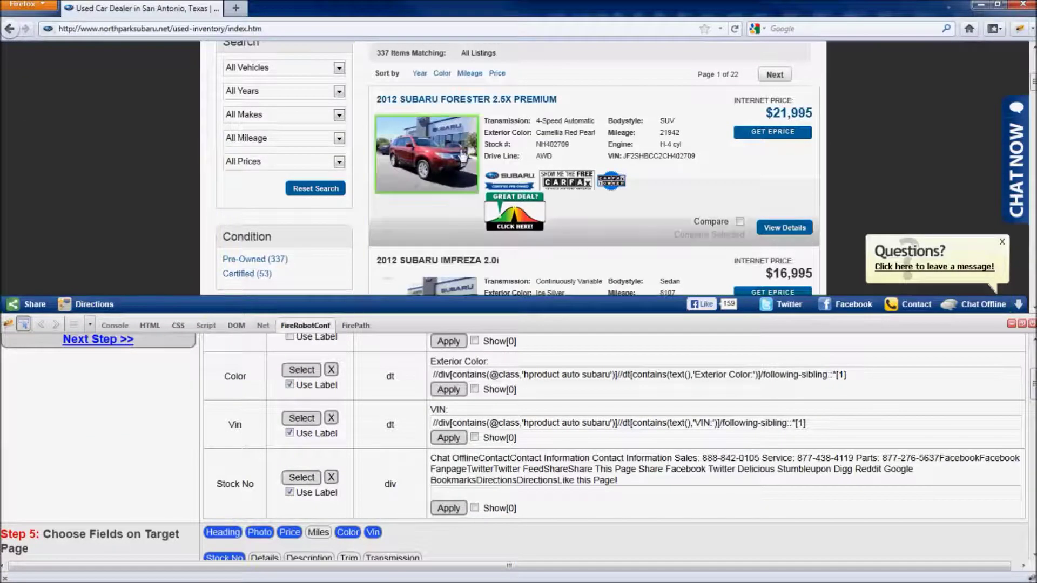
click(502, 147)
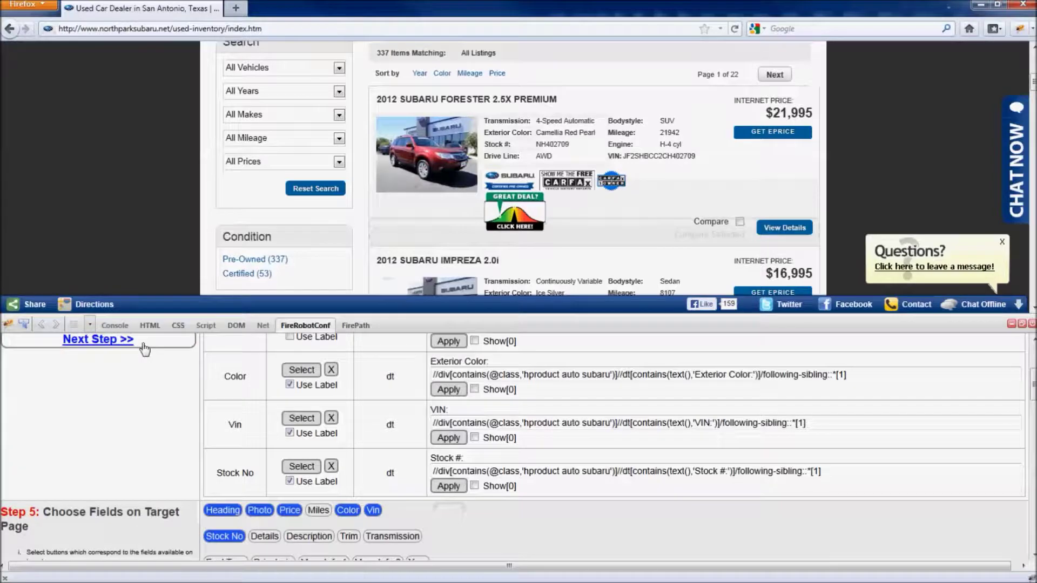
scroll(145, 350, up, 3)
click(98, 413)
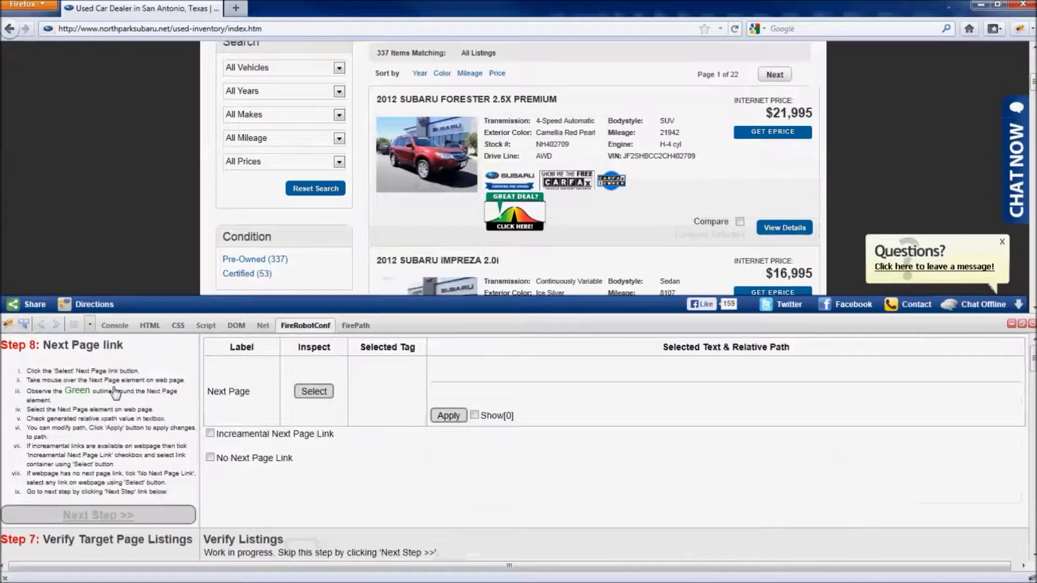
Map the Next Page link to the listings page's Next button, check its matches and proceed to the More Info link step
click(312, 393)
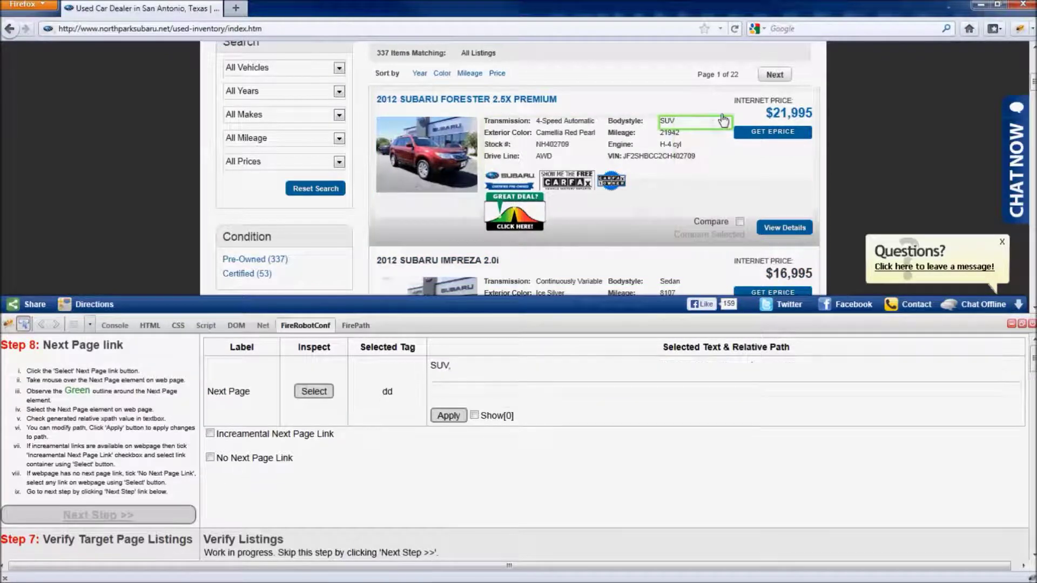
click(772, 77)
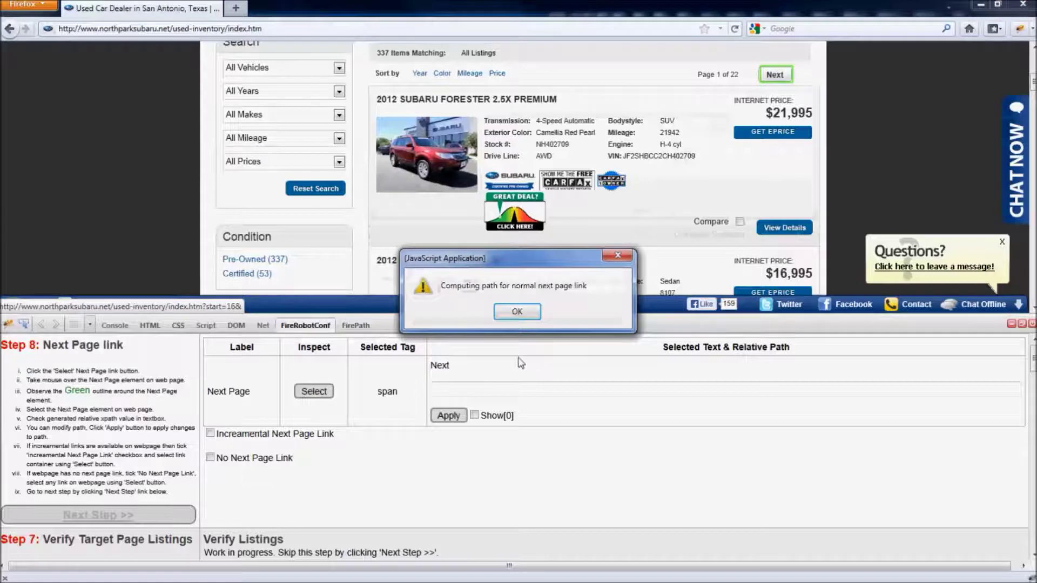
click(517, 311)
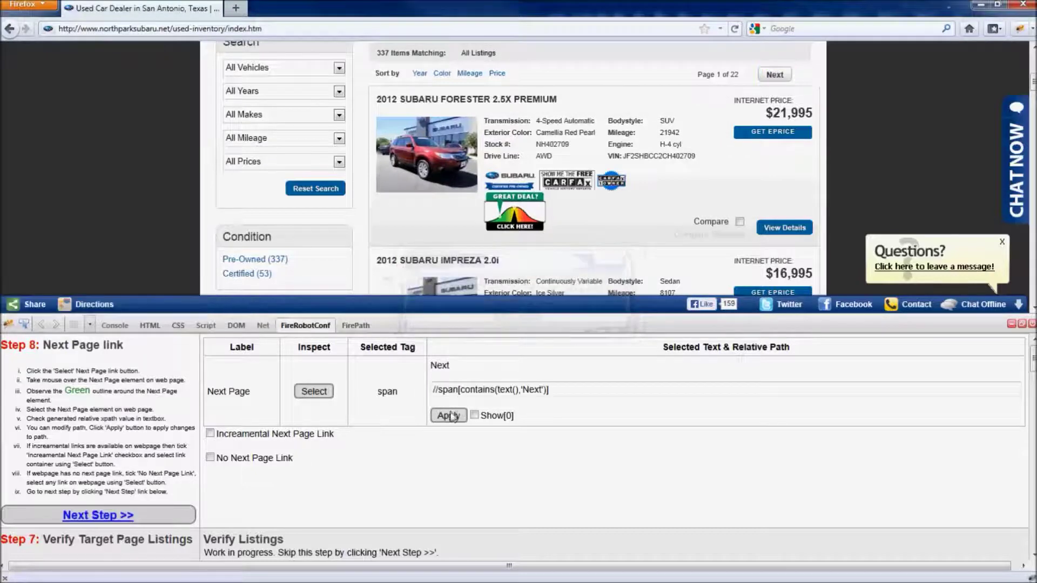
click(474, 415)
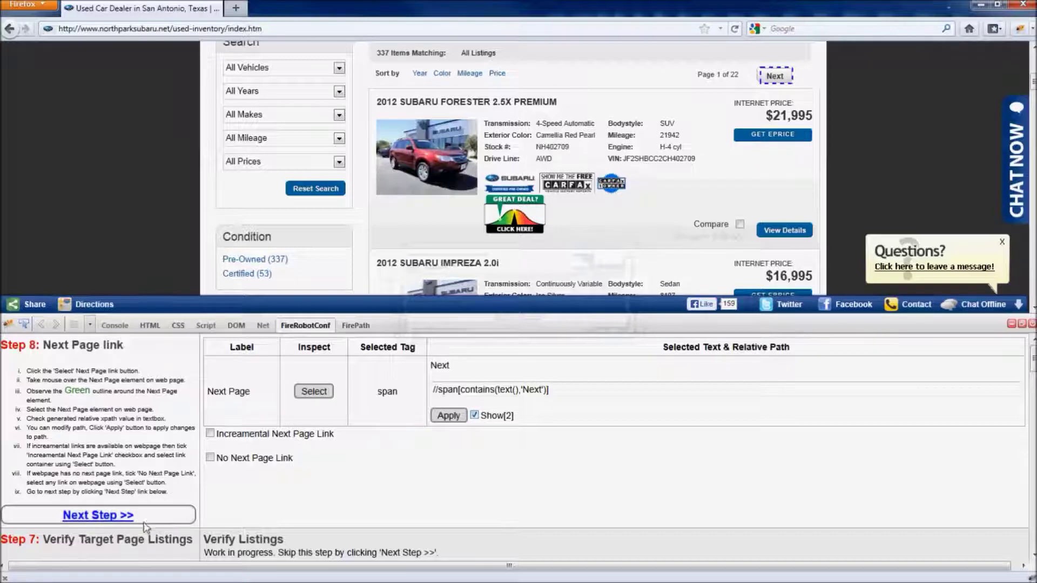
click(114, 516)
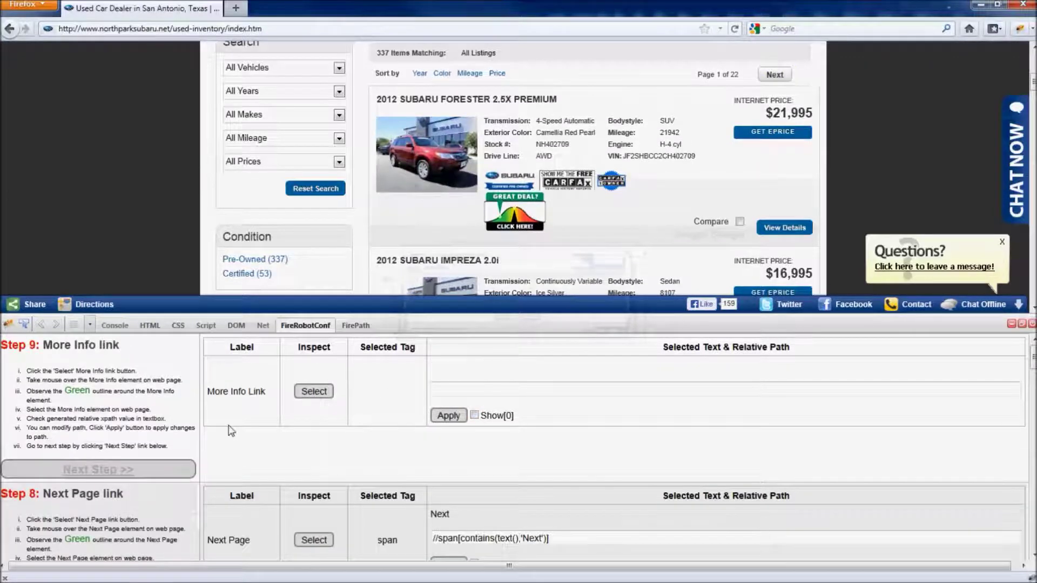
Map the More Info link to the 2012 Subaru Forester 2.5X Premium title, check its matches and follow the More Info page
click(314, 393)
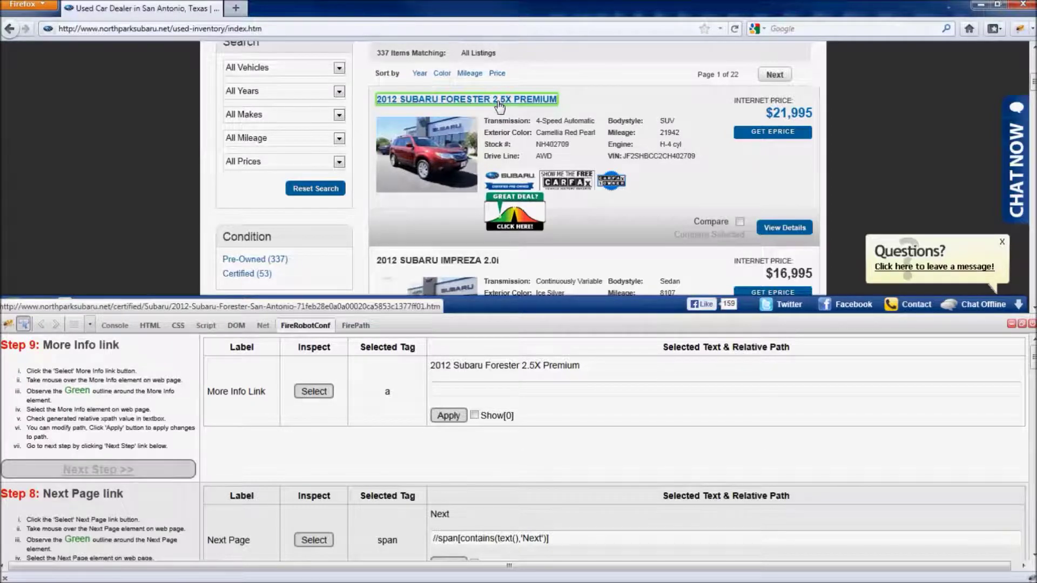
click(499, 105)
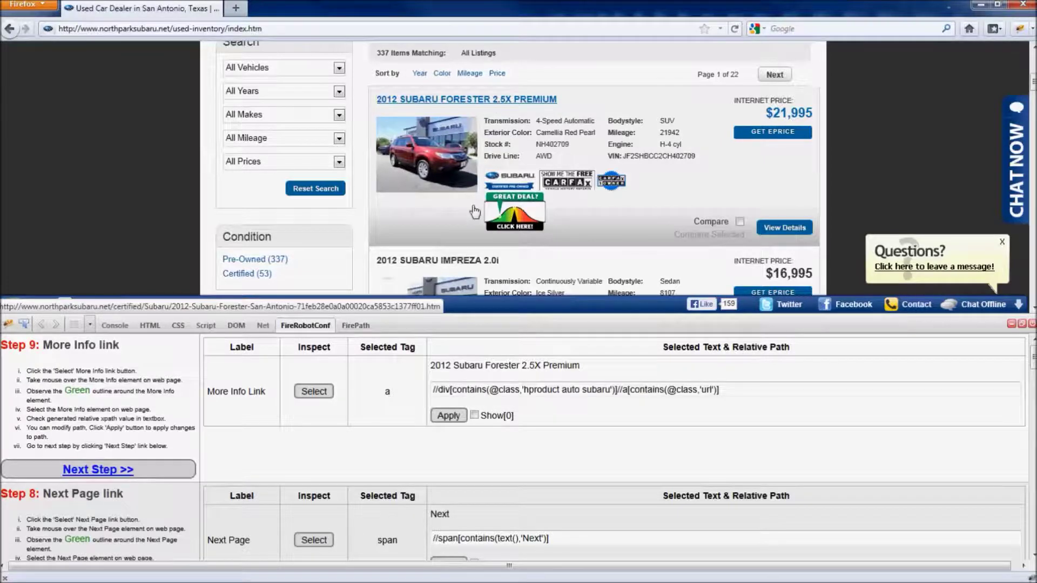
click(474, 415)
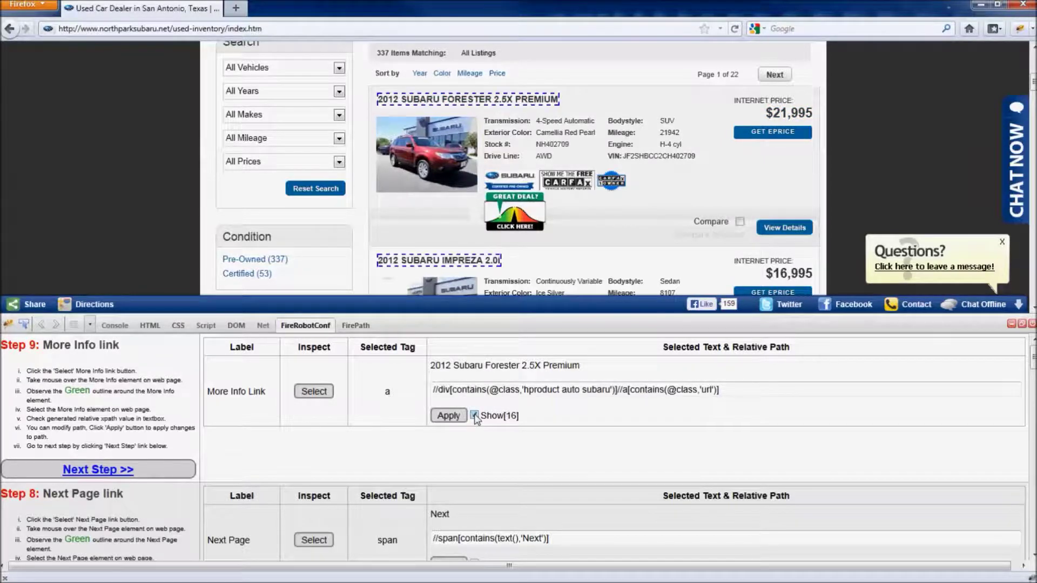
double_click(108, 475)
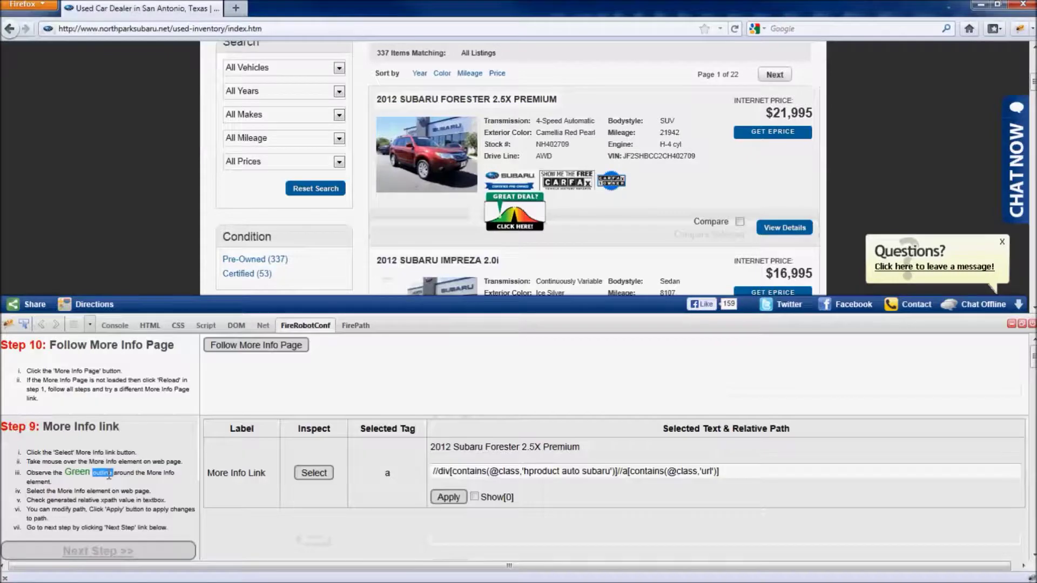
click(268, 347)
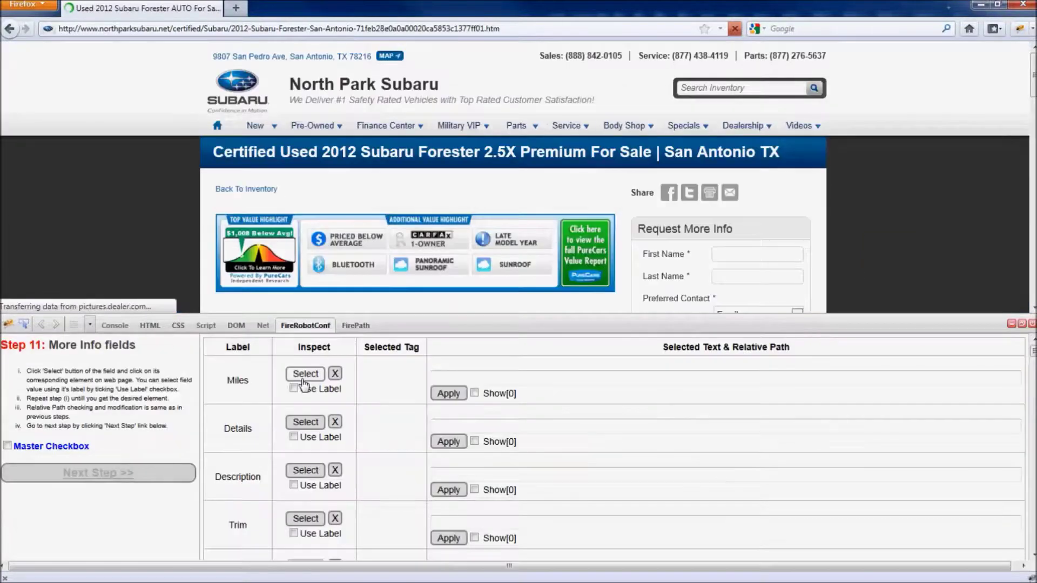
Map the Miles field by label to the Mileage label in the vehicle's Details section and check its match
mouse_move(1033, 75)
mouse_down()
mouse_move(1033, 144)
mouse_move(1036, 71)
mouse_up()
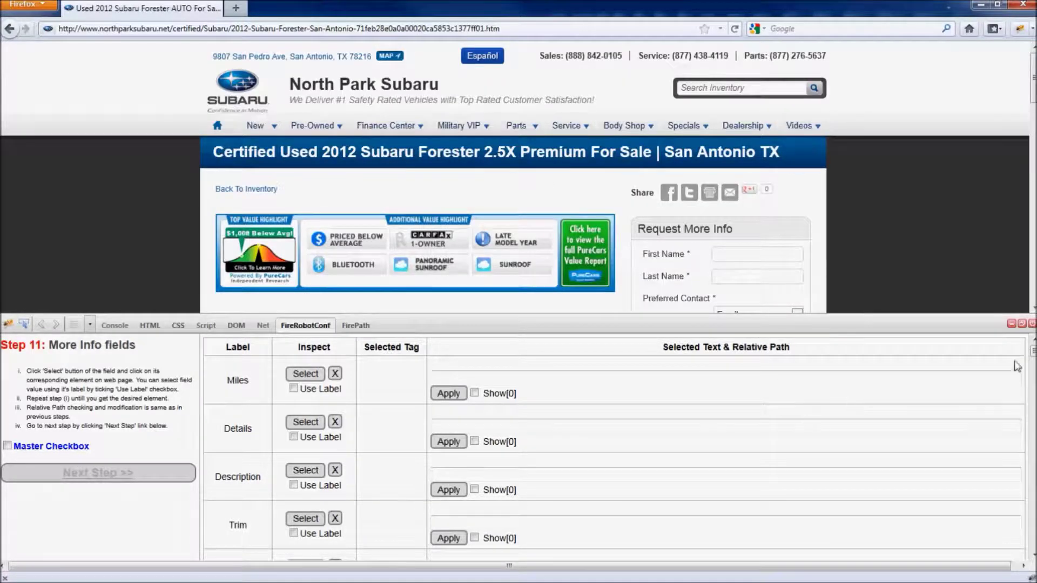
mouse_move(1034, 354)
mouse_down()
mouse_move(1033, 421)
mouse_move(1034, 351)
mouse_up()
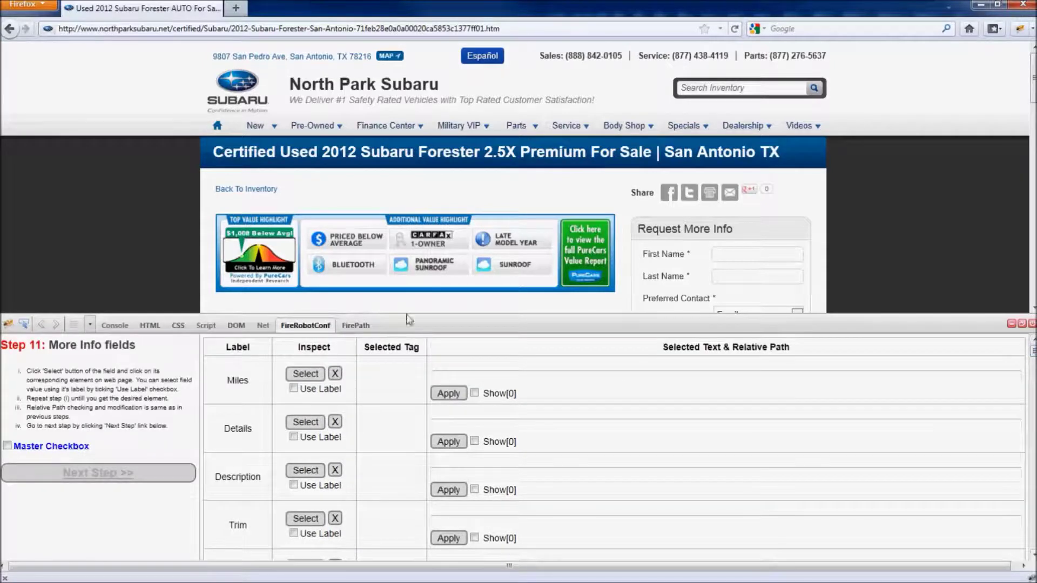
drag(1033, 77, 1034, 183)
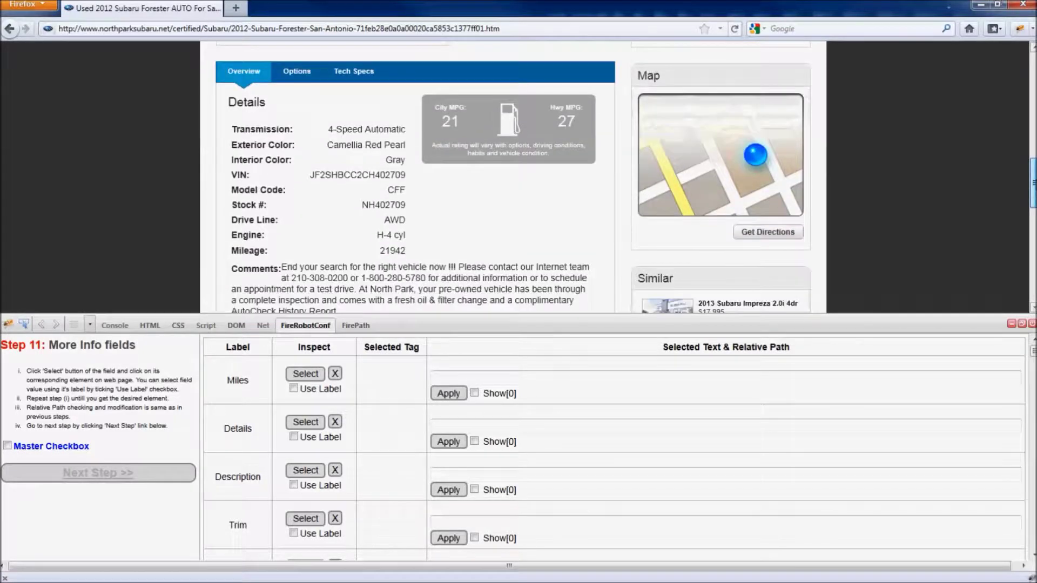
click(293, 389)
click(303, 375)
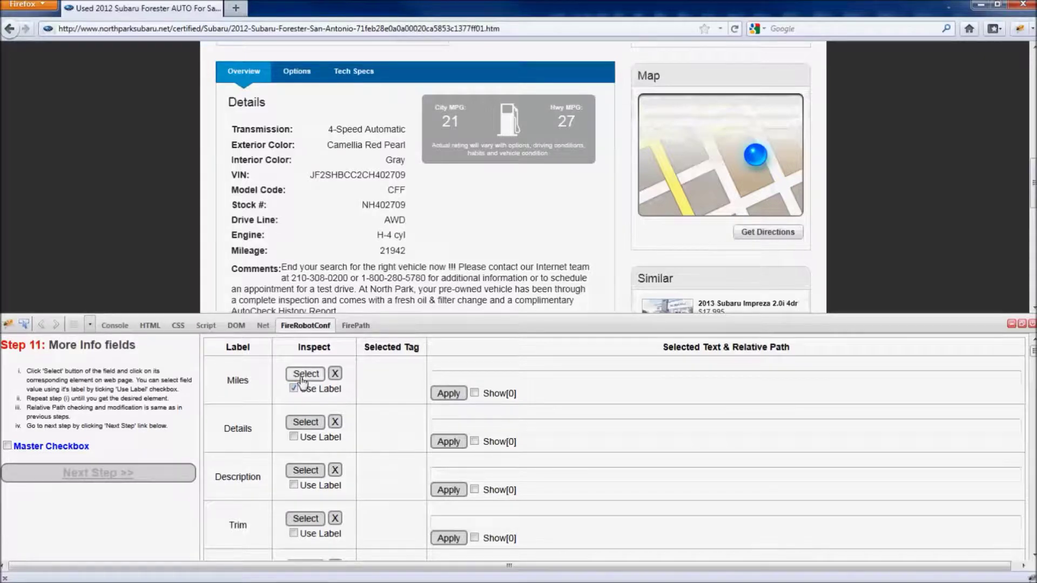
click(249, 252)
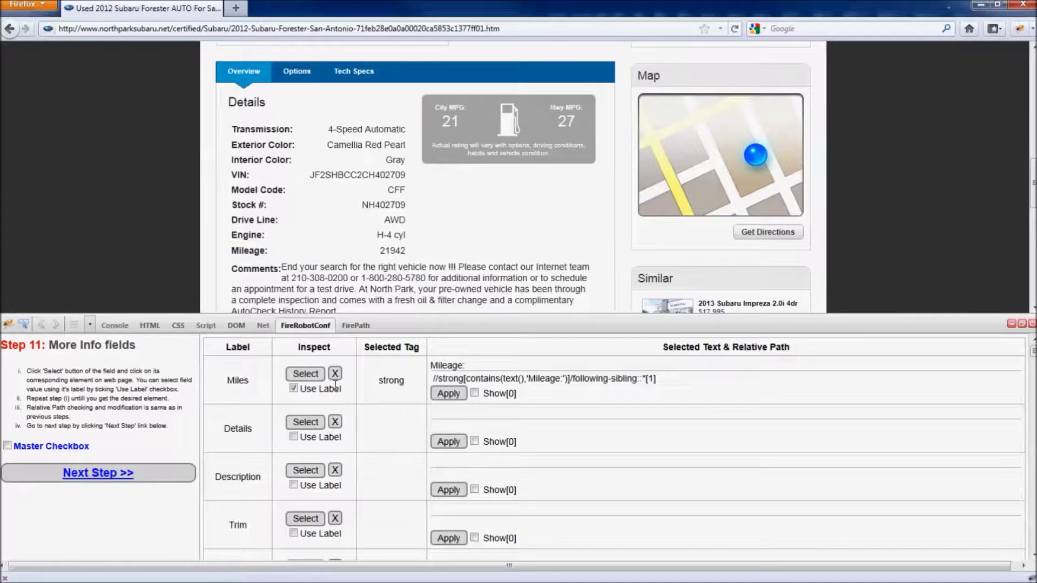
click(475, 394)
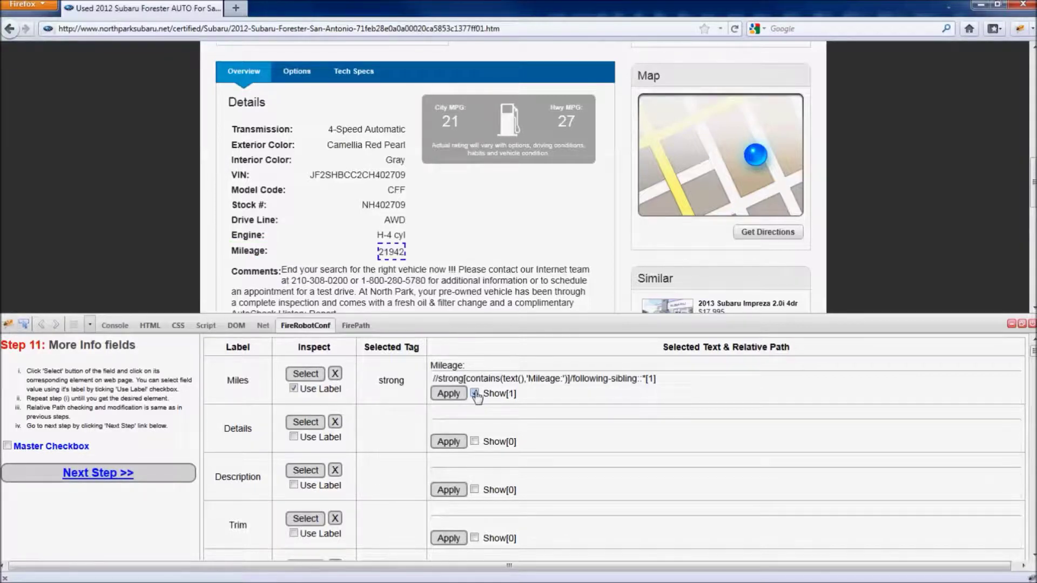
Map the Details field to the entire Details container and the Description field by label to the Comments label
click(301, 424)
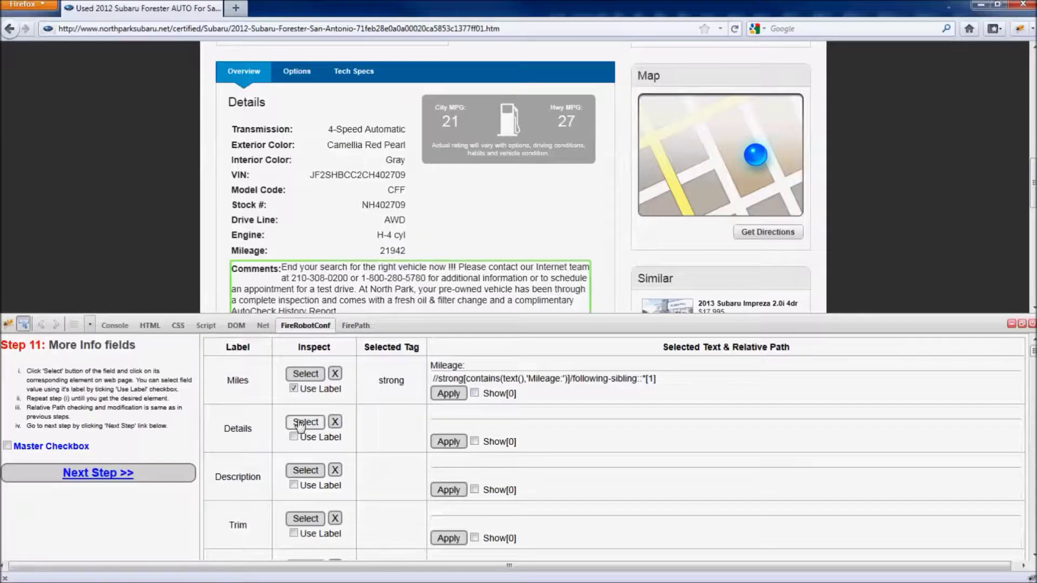
click(227, 115)
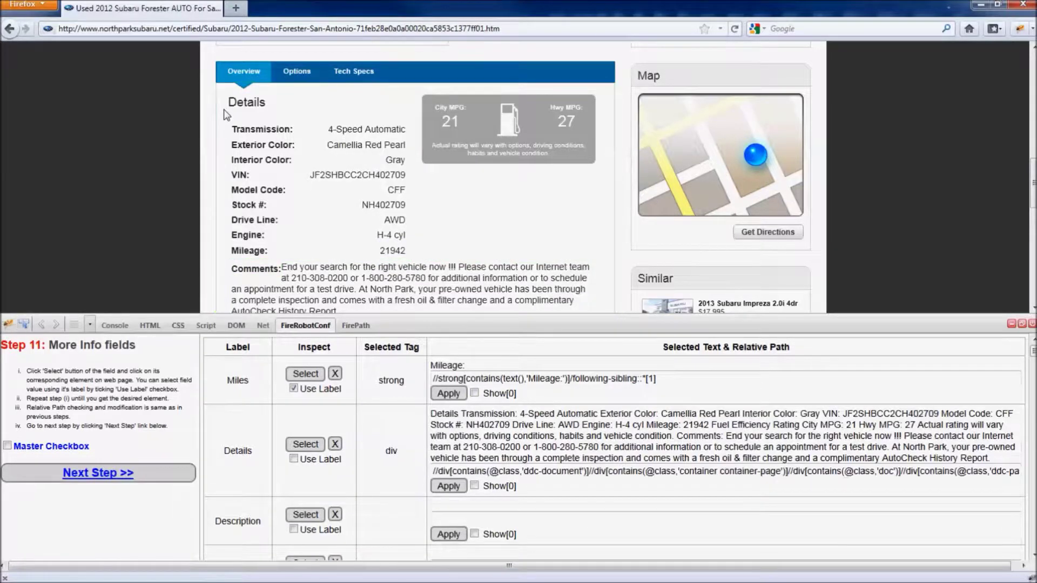
click(304, 514)
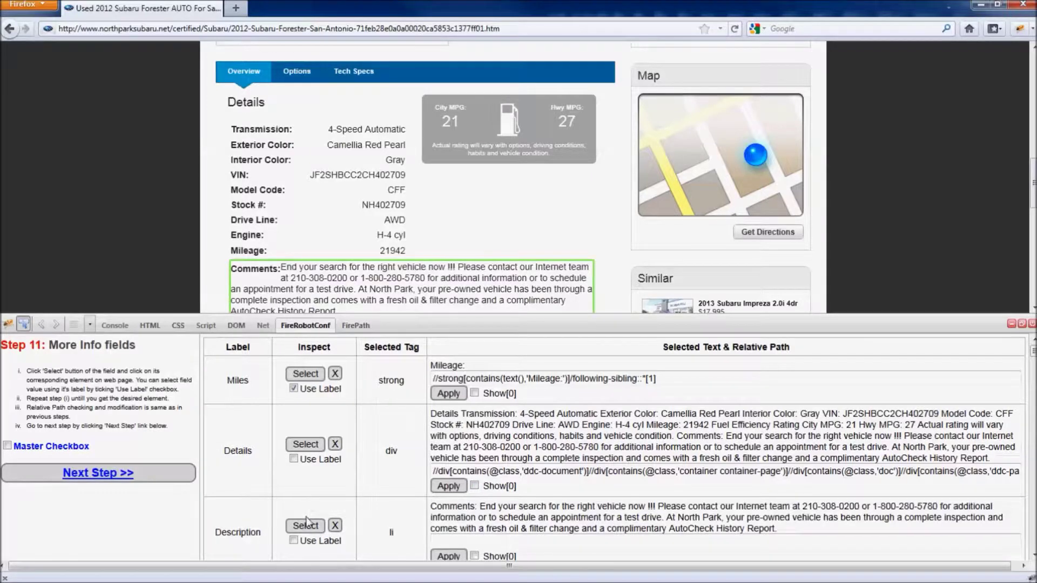
click(294, 540)
click(247, 267)
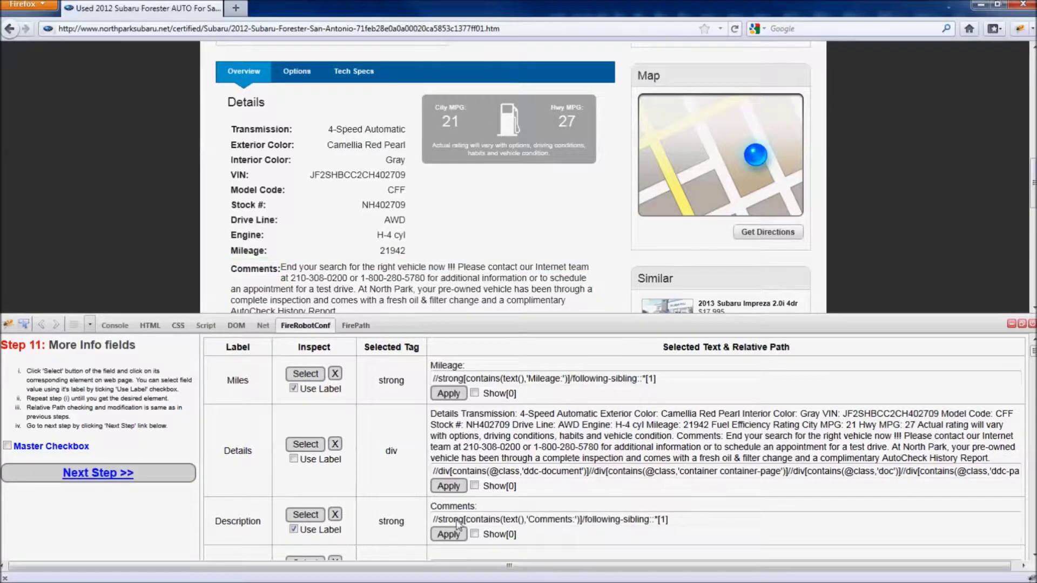
click(464, 534)
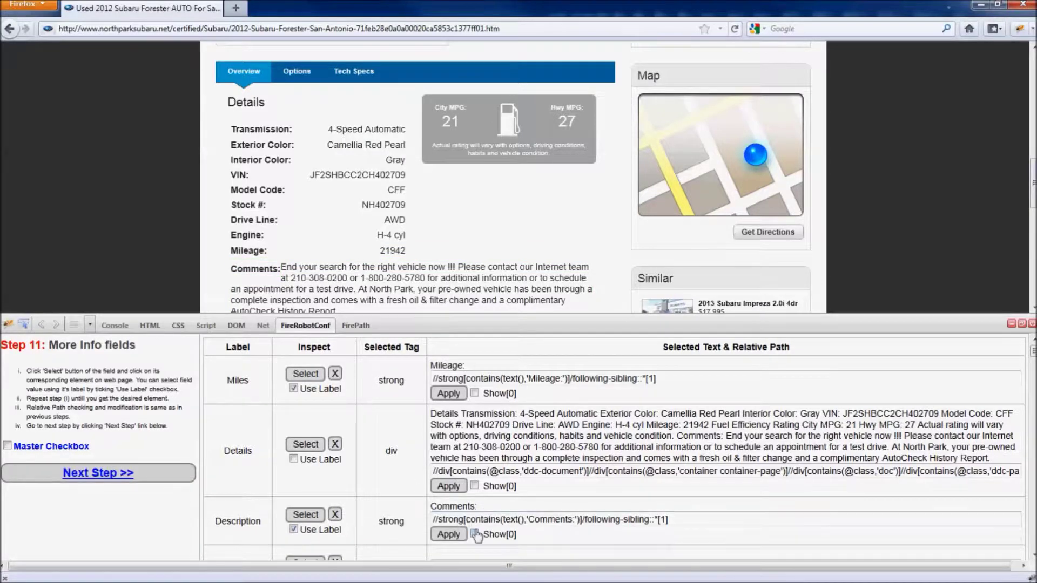
Skip the Details of Listing step, enter the comment "Schedule with a daily frequency." and save the robot
click(118, 475)
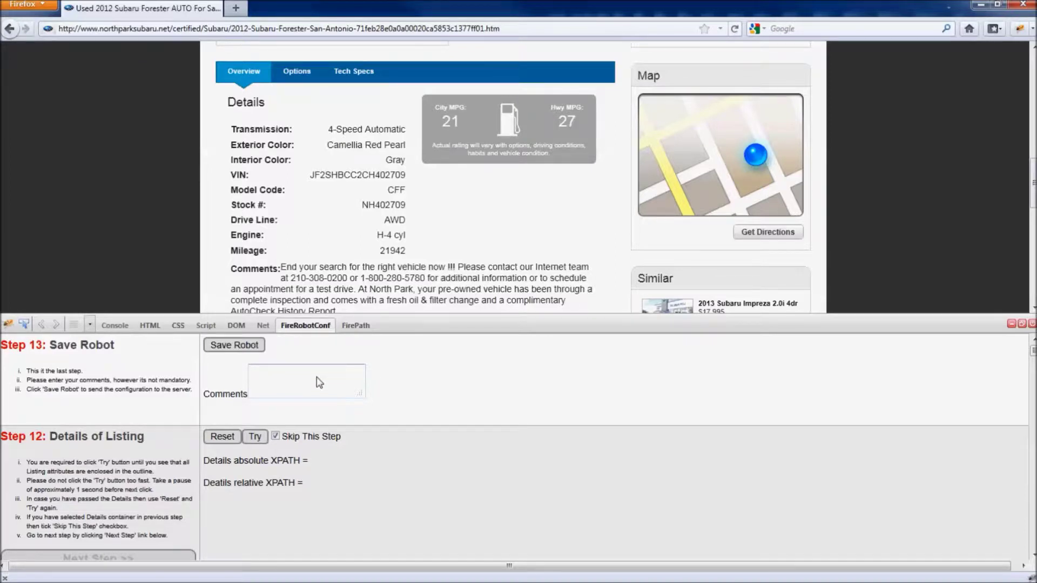
text(Schedule with a daily frequency.)
click(234, 346)
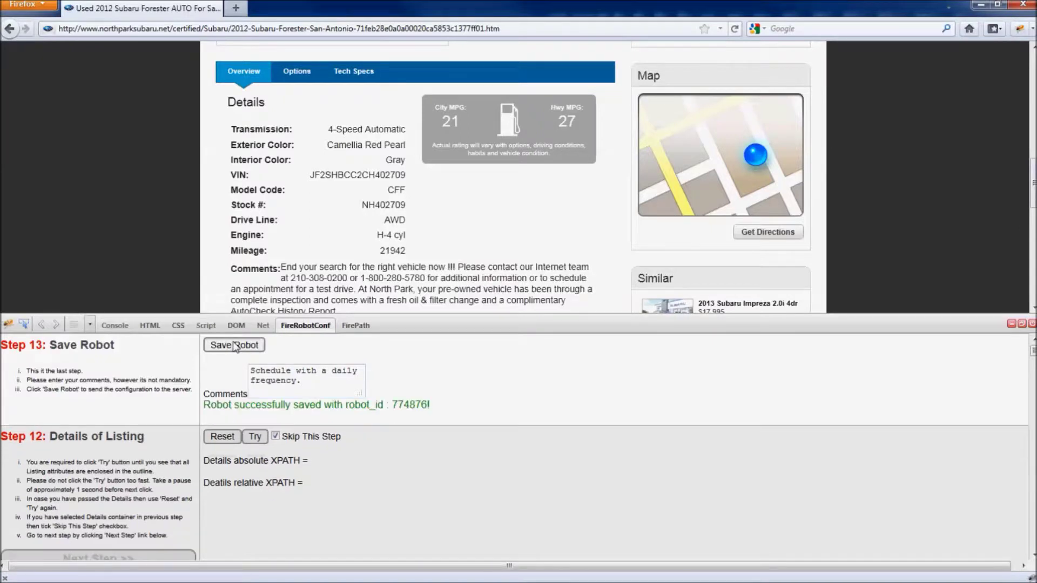
double_click(399, 408)
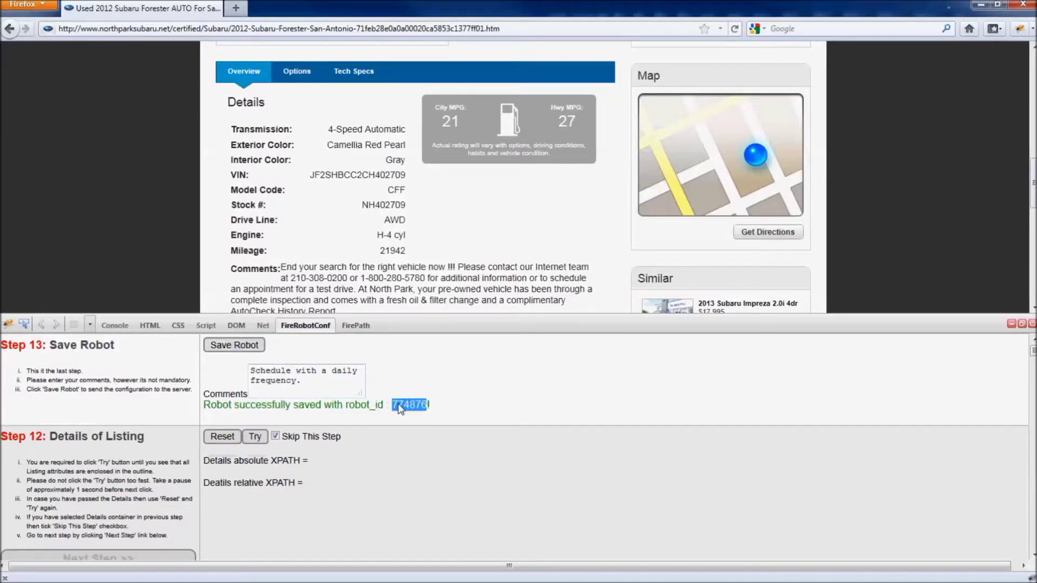